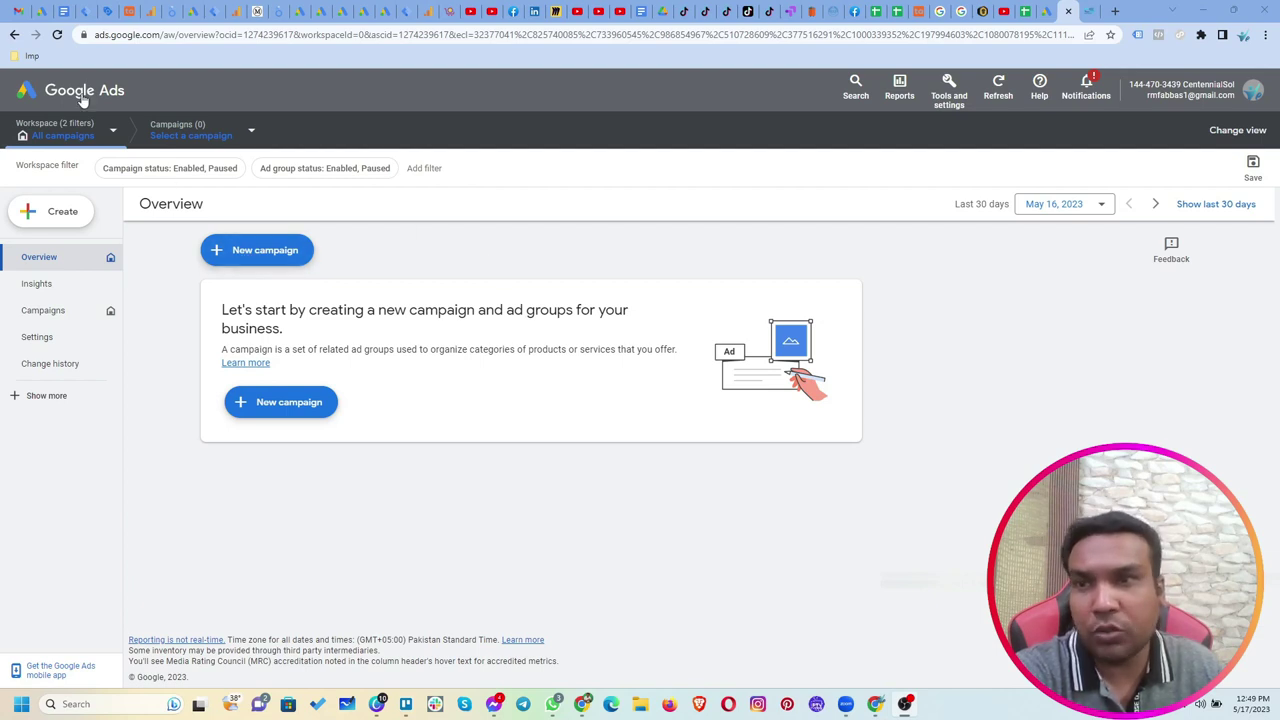
# Step: Start creating a new campaign and look over the available campaign objectives
pyautogui.click(256, 256)
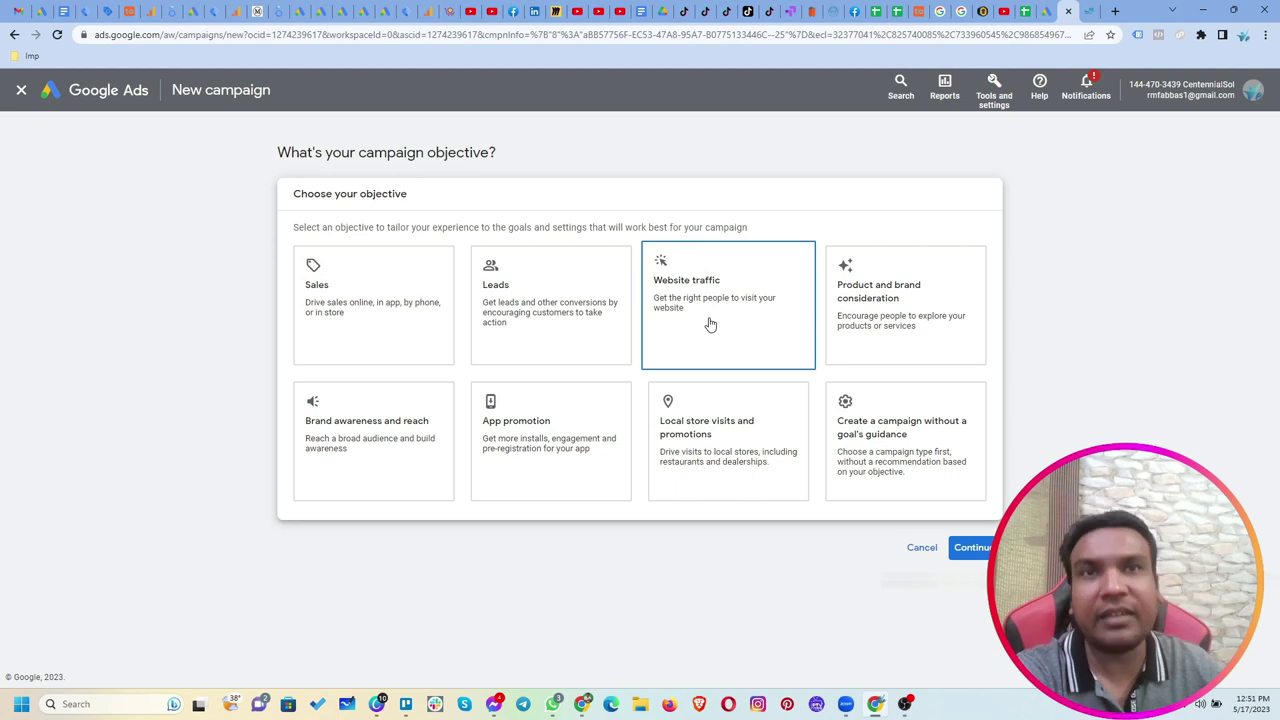
pyautogui.click(718, 312)
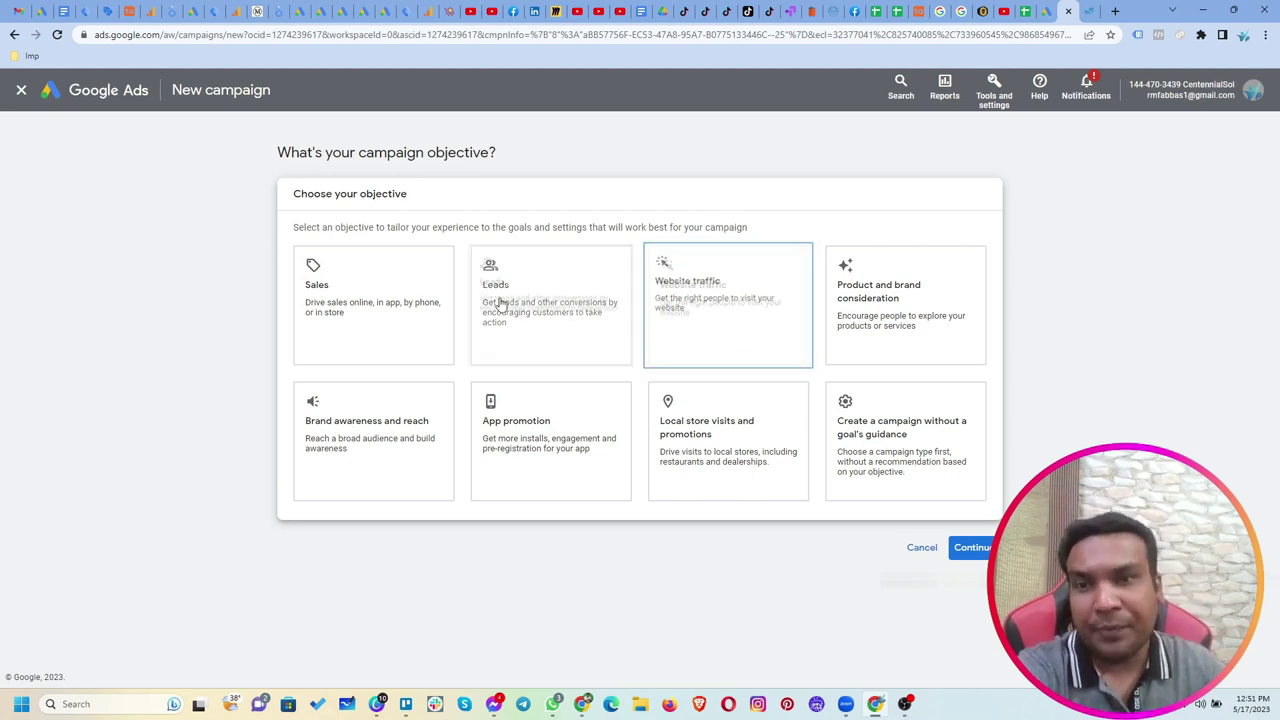
pyautogui.click(345, 292)
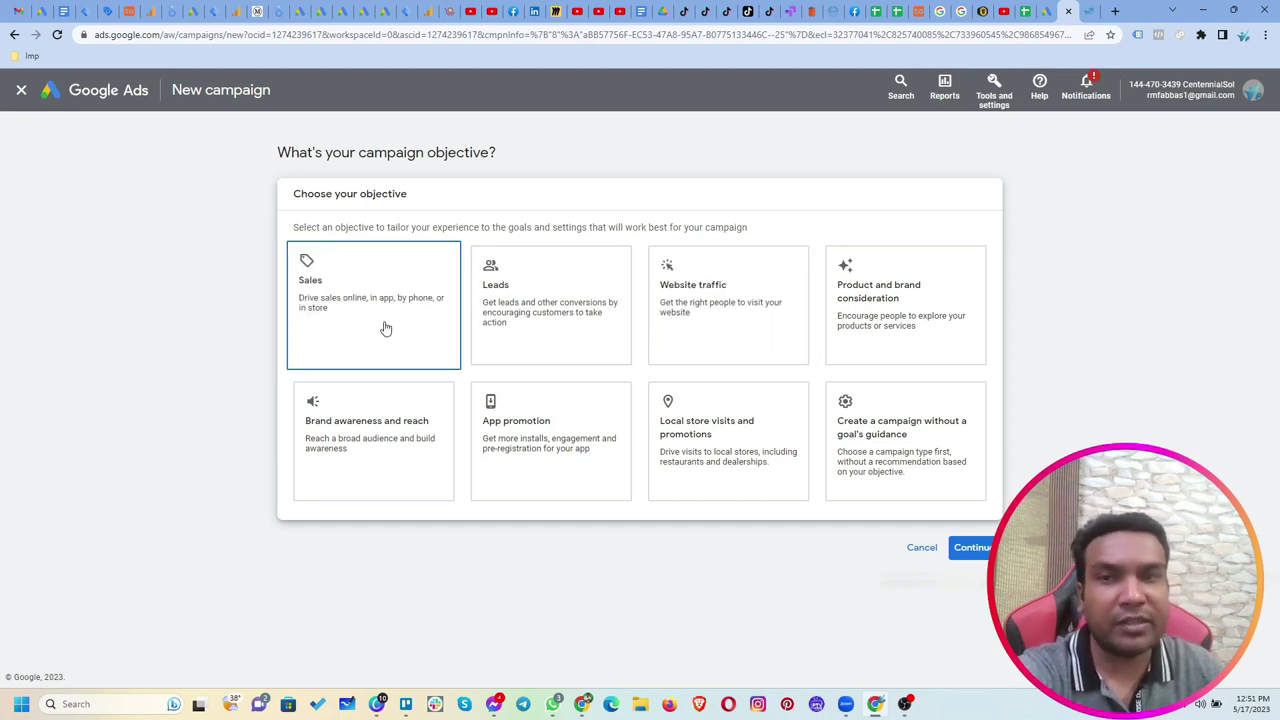
pyautogui.click(352, 282)
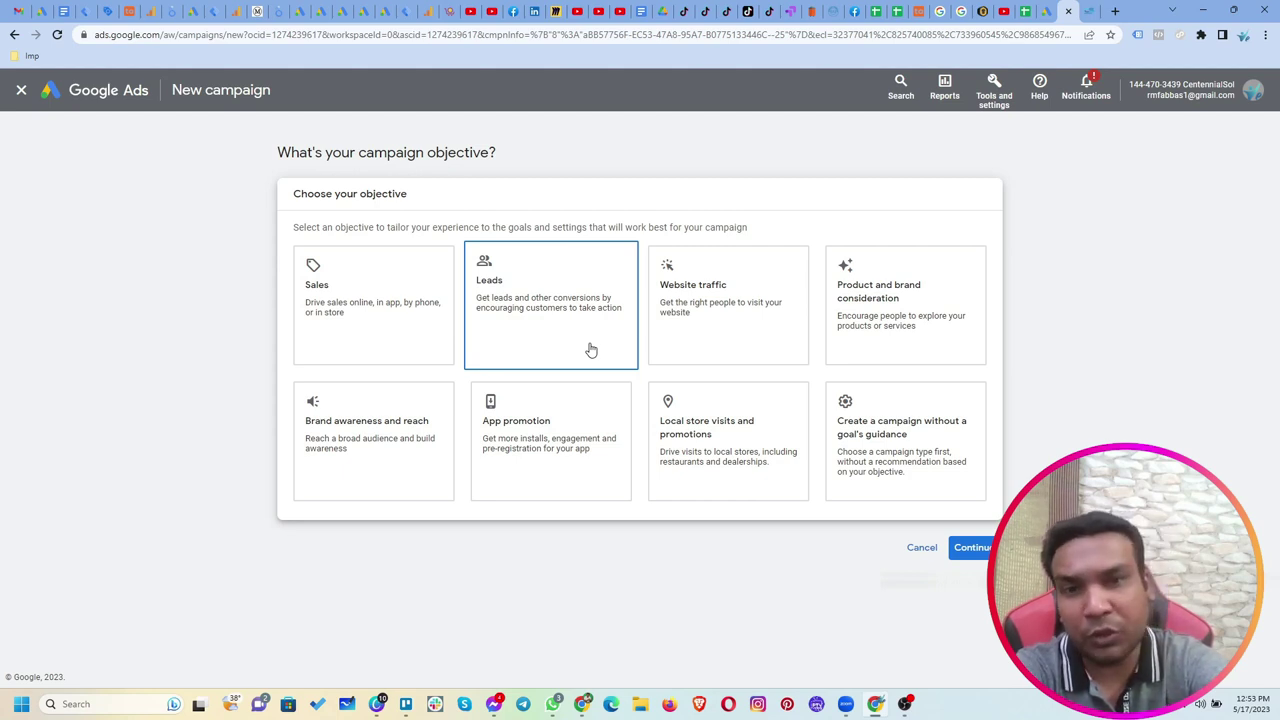
pyautogui.click(731, 354)
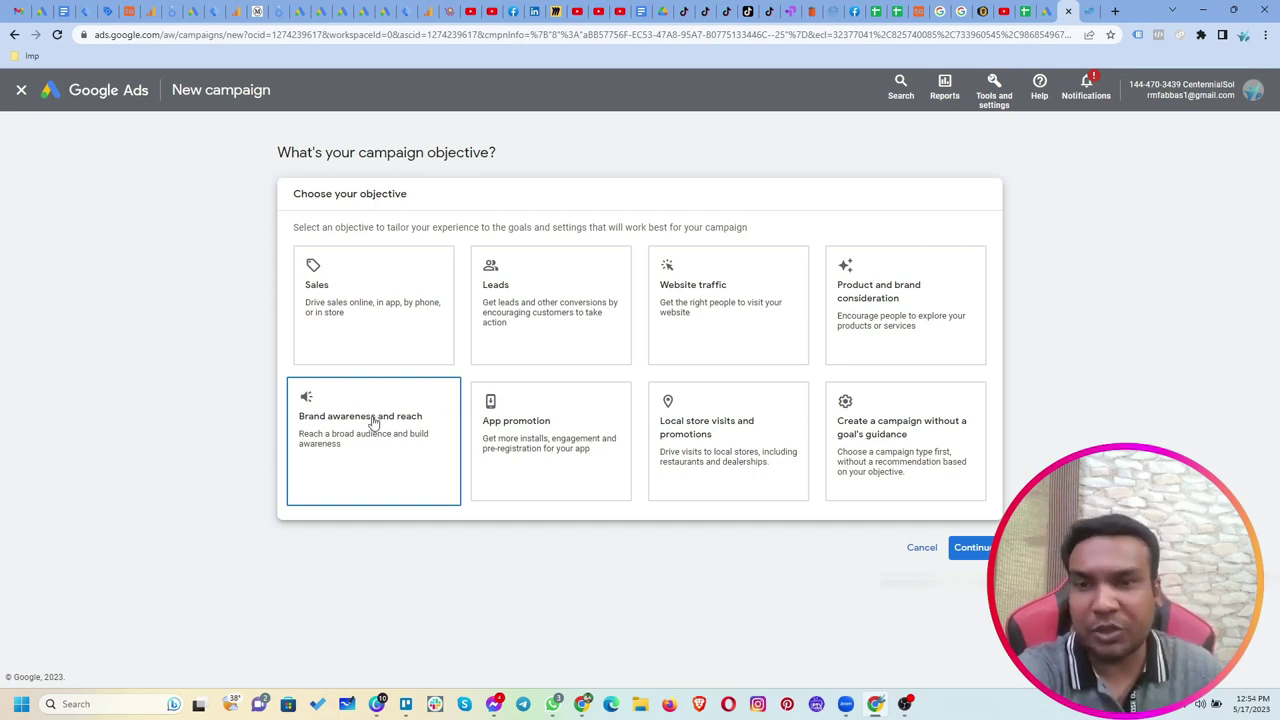
pyautogui.click(556, 463)
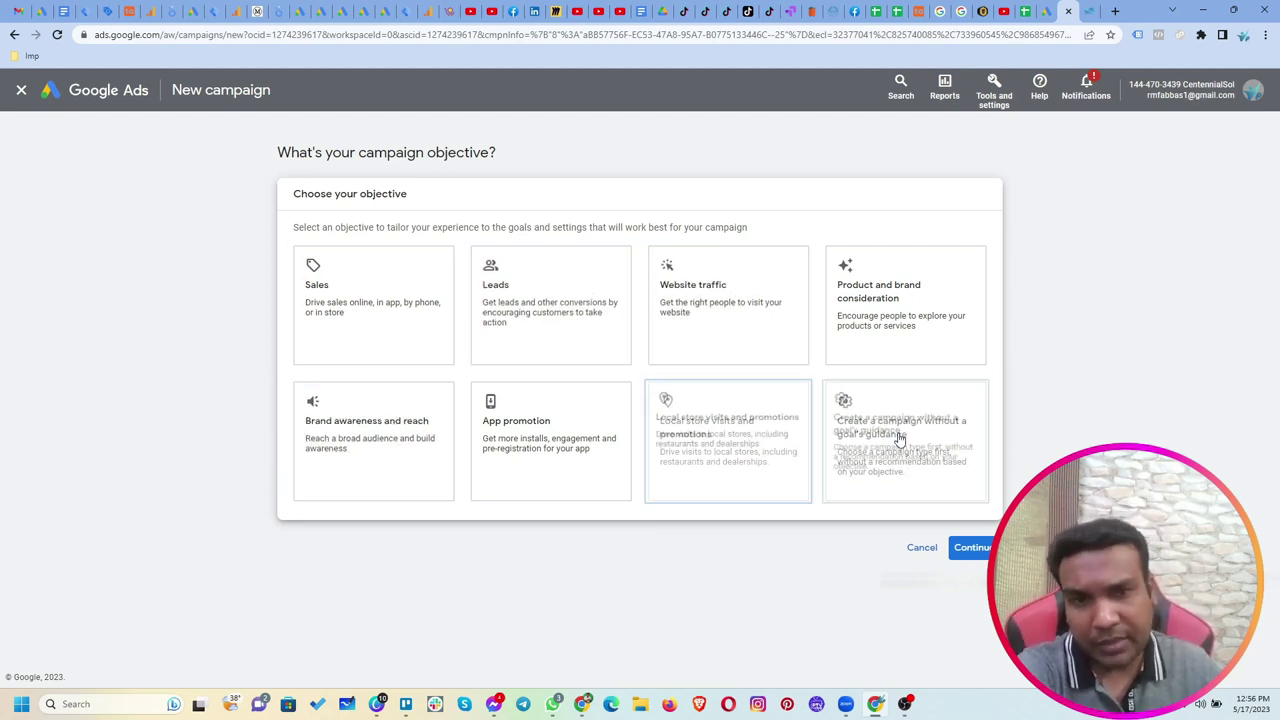
# Step: Choose Sales as the campaign objective and review its conversion goals
pyautogui.click(437, 309)
pyautogui.scroll(-3, 393, 309)
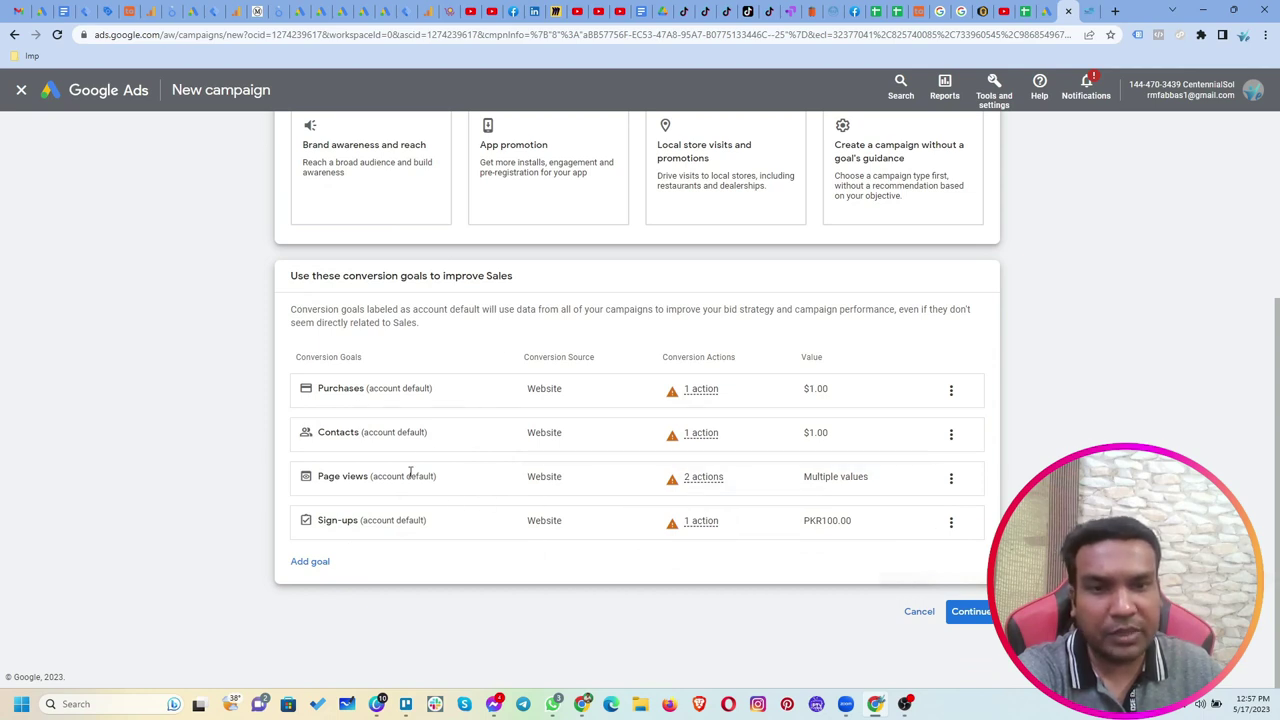
pyautogui.scroll(2, 370, 245)
pyautogui.scroll(-2, 420, 320)
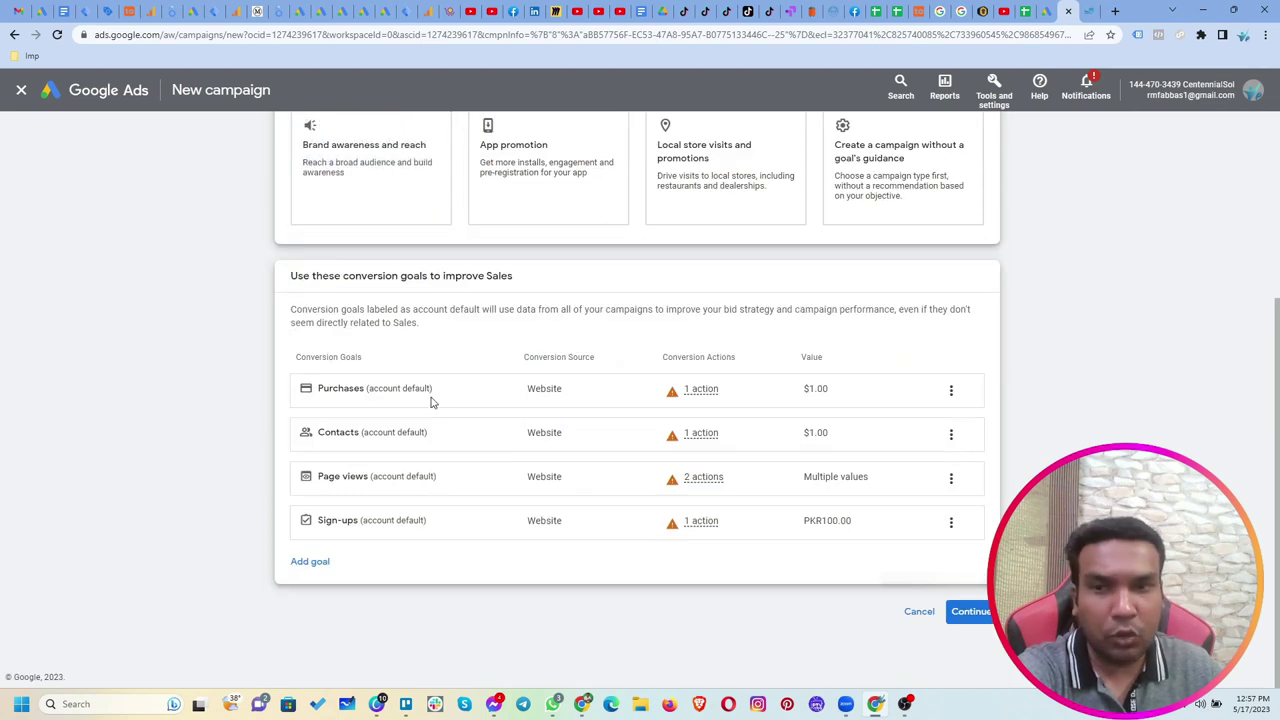
# Step: Remove the Contacts, Page views and Sign-ups conversion goals from the Sales objective, keeping only Purchases
pyautogui.click(951, 434)
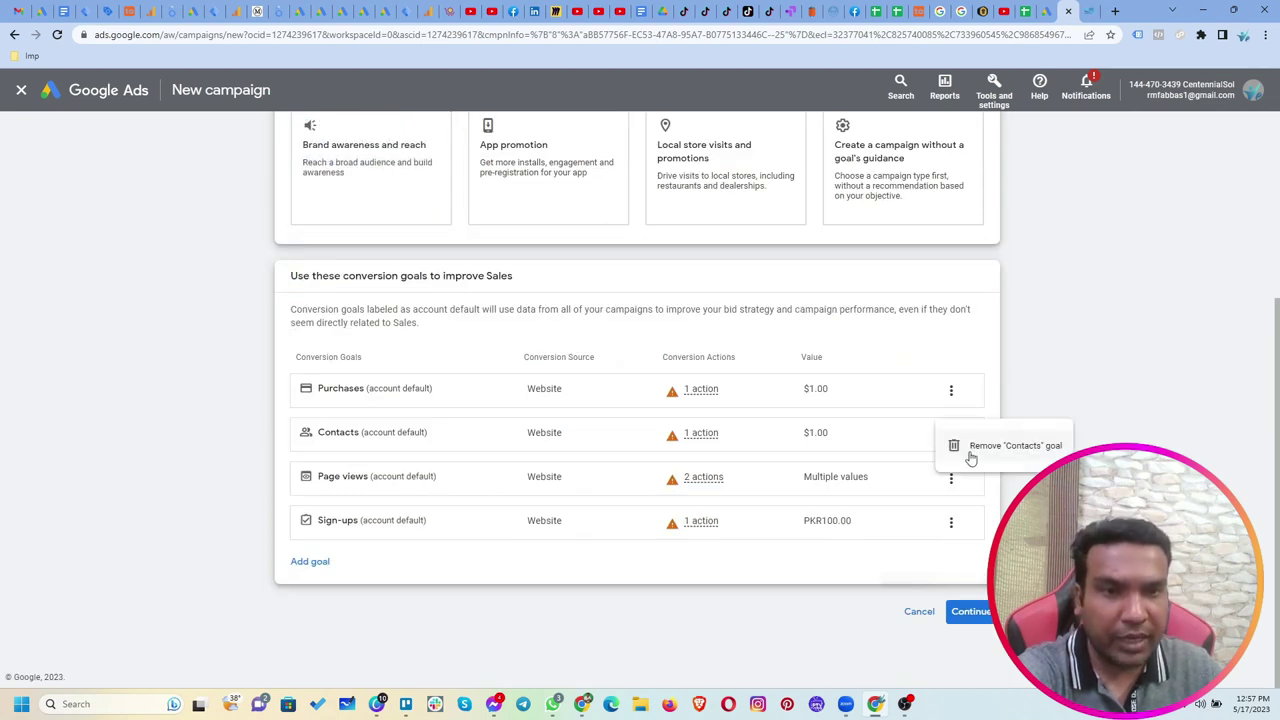
pyautogui.click(978, 451)
pyautogui.click(775, 421)
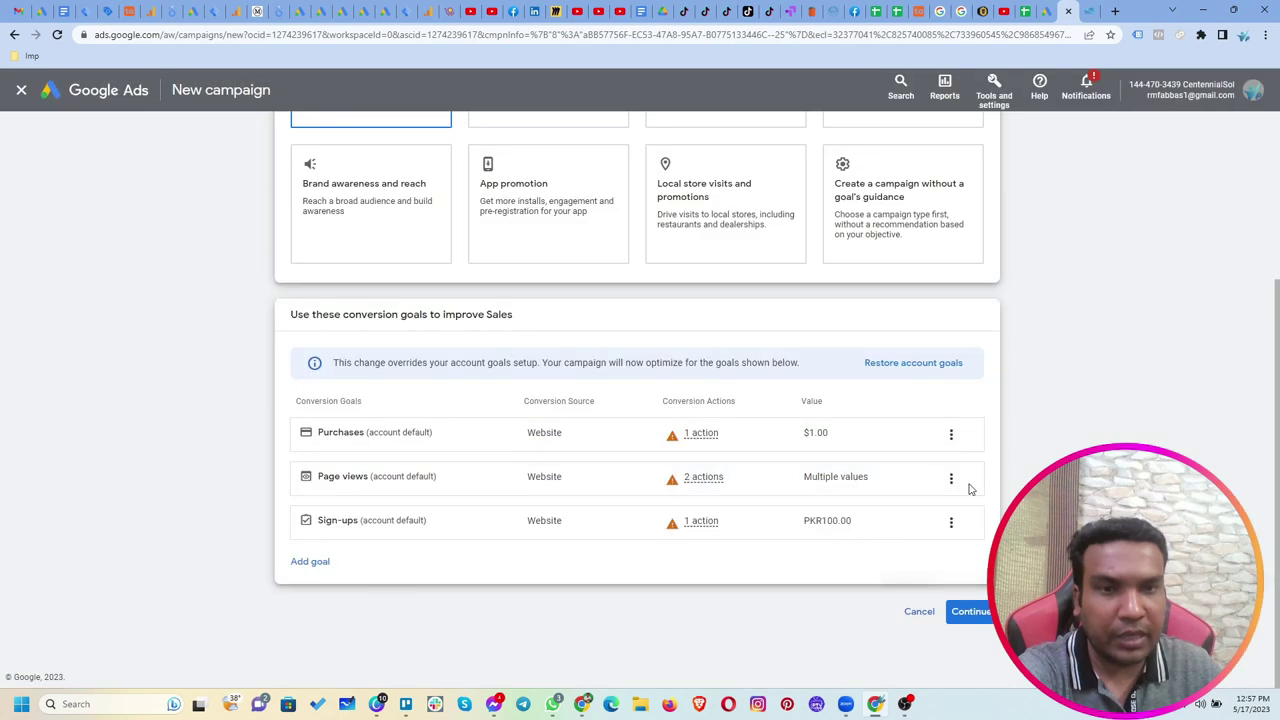
pyautogui.click(980, 489)
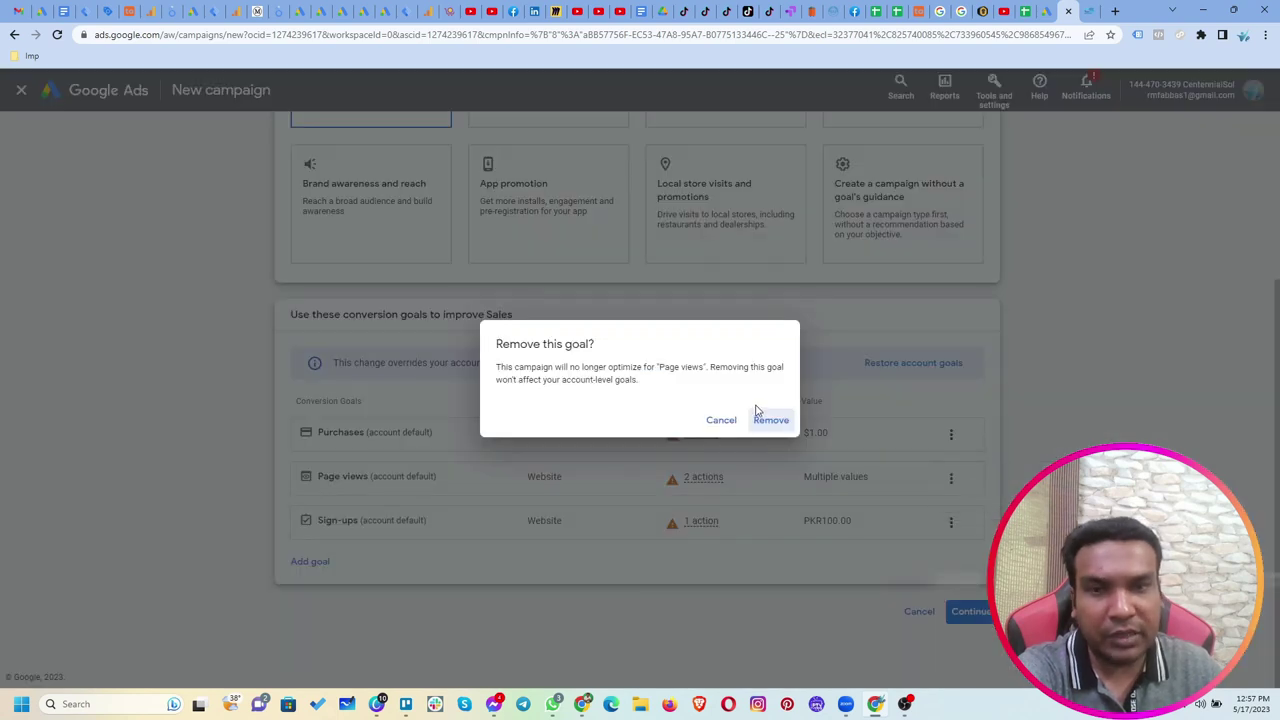
pyautogui.click(770, 420)
pyautogui.click(953, 526)
pyautogui.click(972, 533)
pyautogui.click(772, 420)
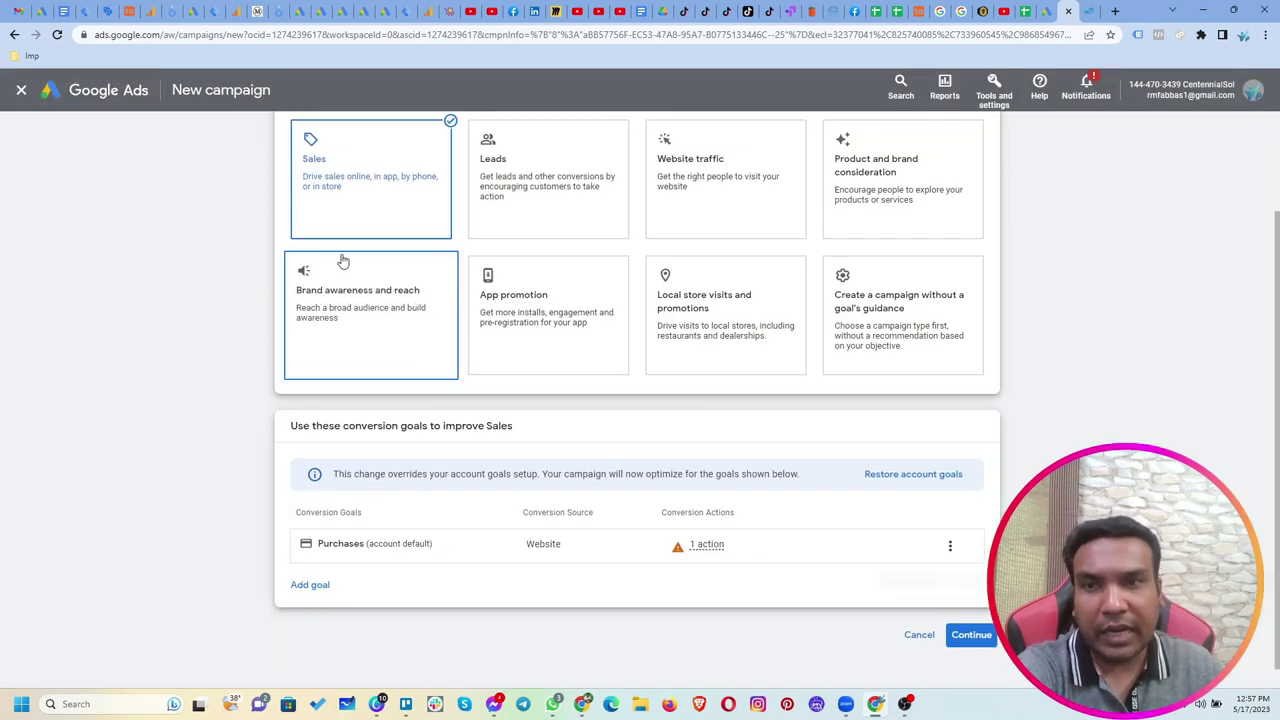
# Step: Continue to the campaign types for the Sales objective and look over the options, including Search and Performance Max
pyautogui.click(965, 640)
pyautogui.scroll(-4, 486, 484)
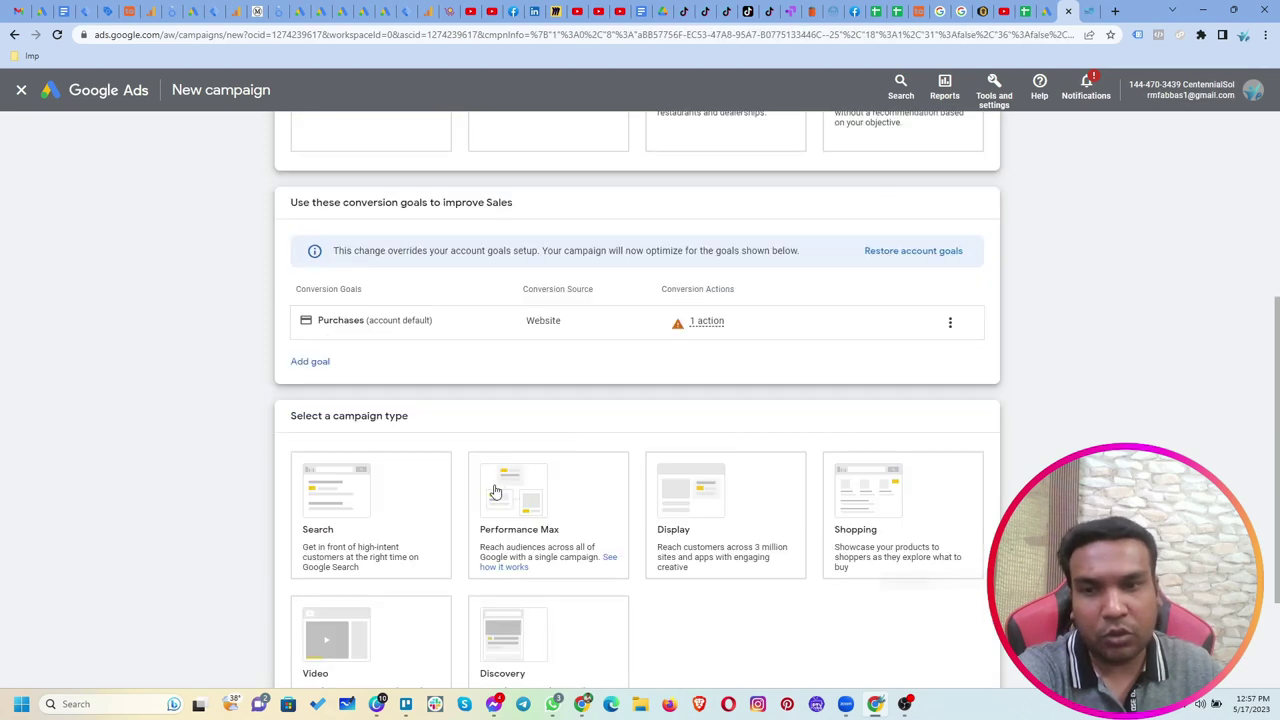
pyautogui.scroll(-1, 280, 380)
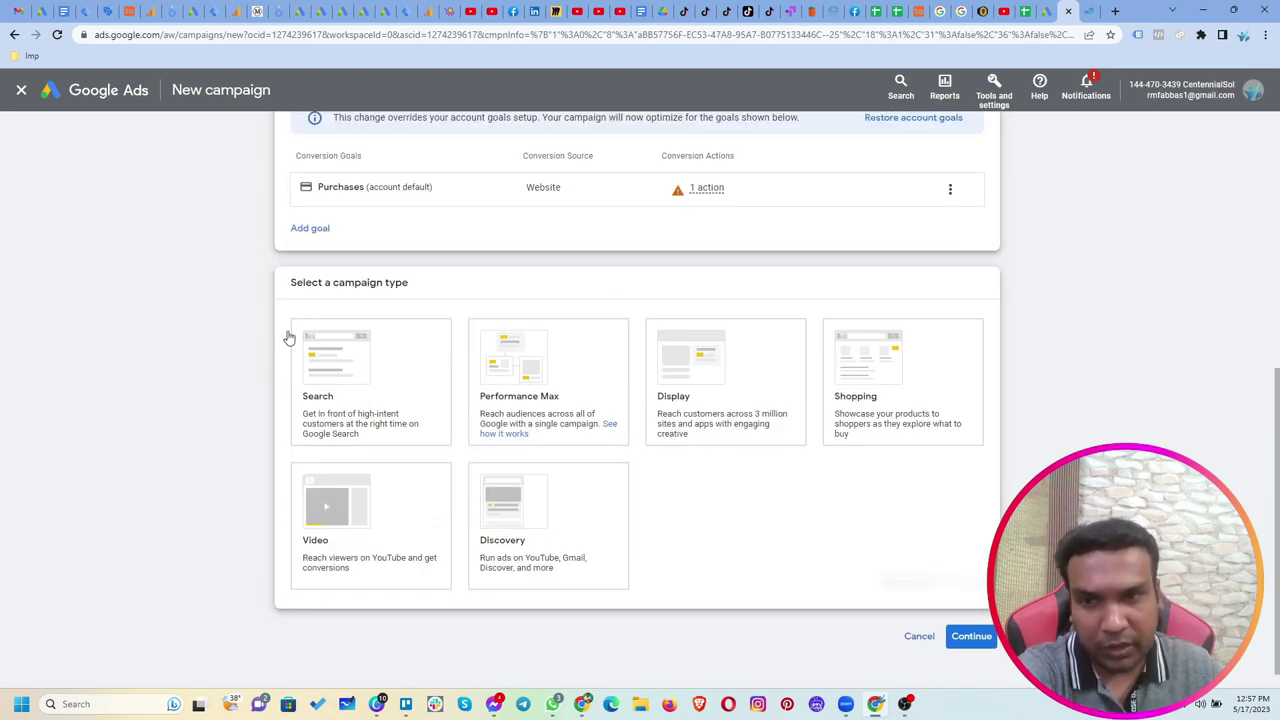
pyautogui.click(350, 345)
pyautogui.click(543, 366)
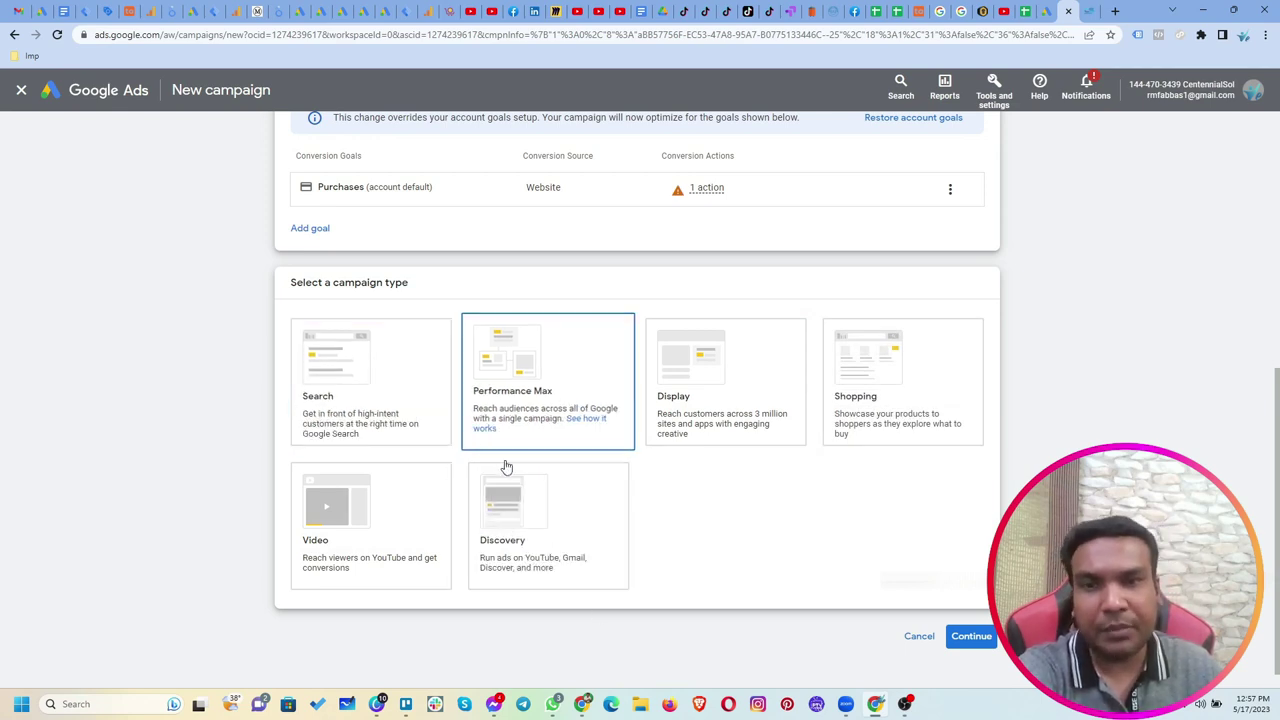
# Step: Switch the campaign objective to Leads and review its conversion goals
pyautogui.scroll(4, 500, 455)
pyautogui.click(527, 188)
pyautogui.scroll(-2, 530, 186)
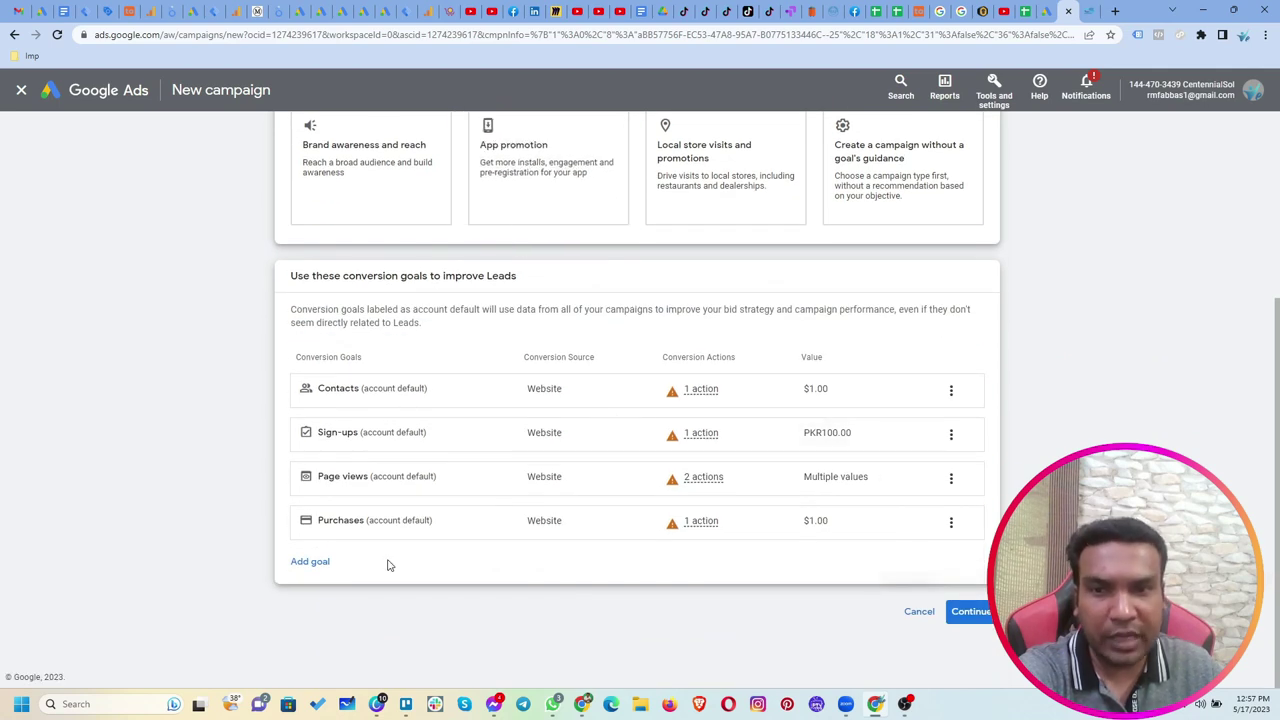
# Step: Remove the Purchases and Page views conversion goals from the Leads objective and continue to its campaign types
pyautogui.click(949, 523)
pyautogui.click(962, 528)
pyautogui.click(769, 421)
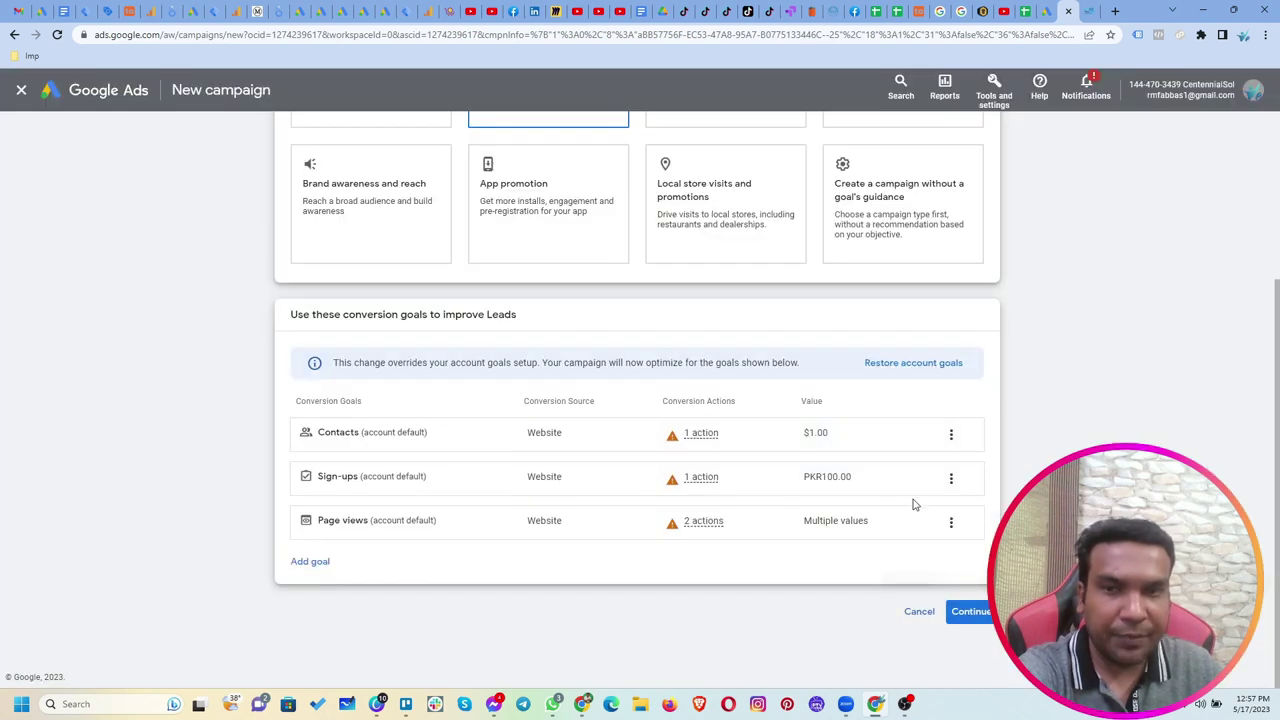
pyautogui.click(951, 521)
pyautogui.click(973, 540)
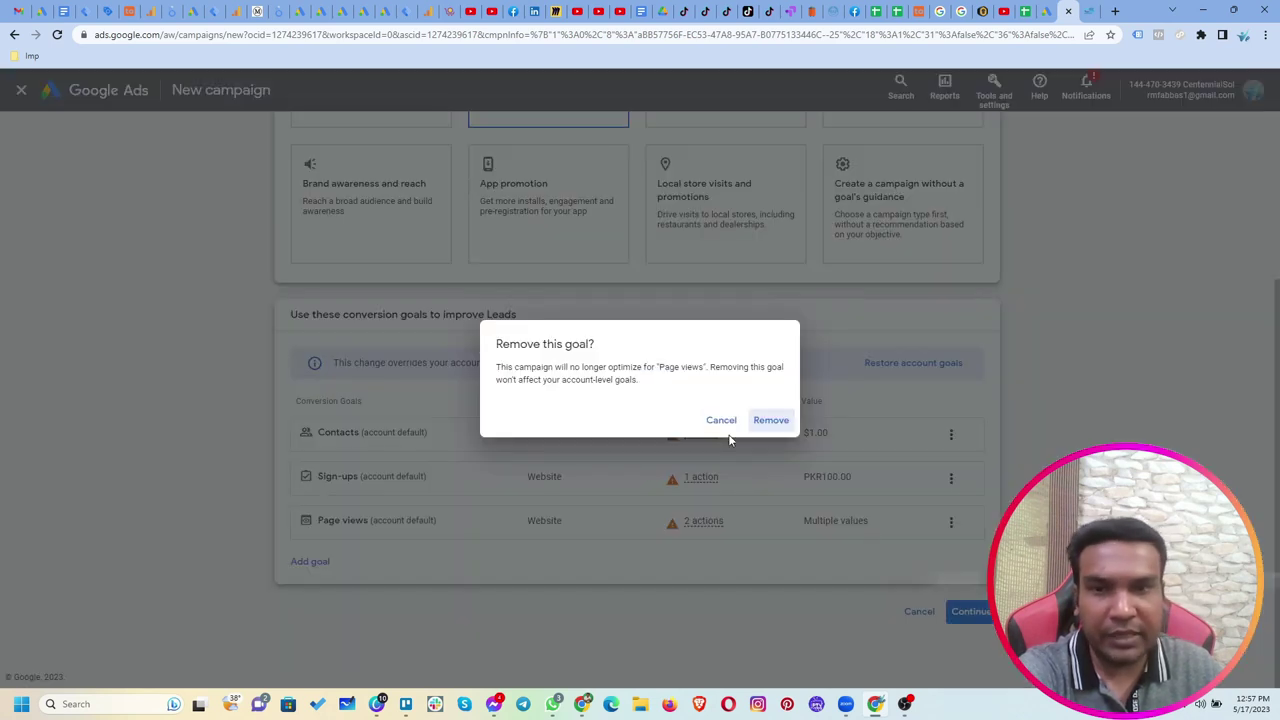
pyautogui.click(769, 421)
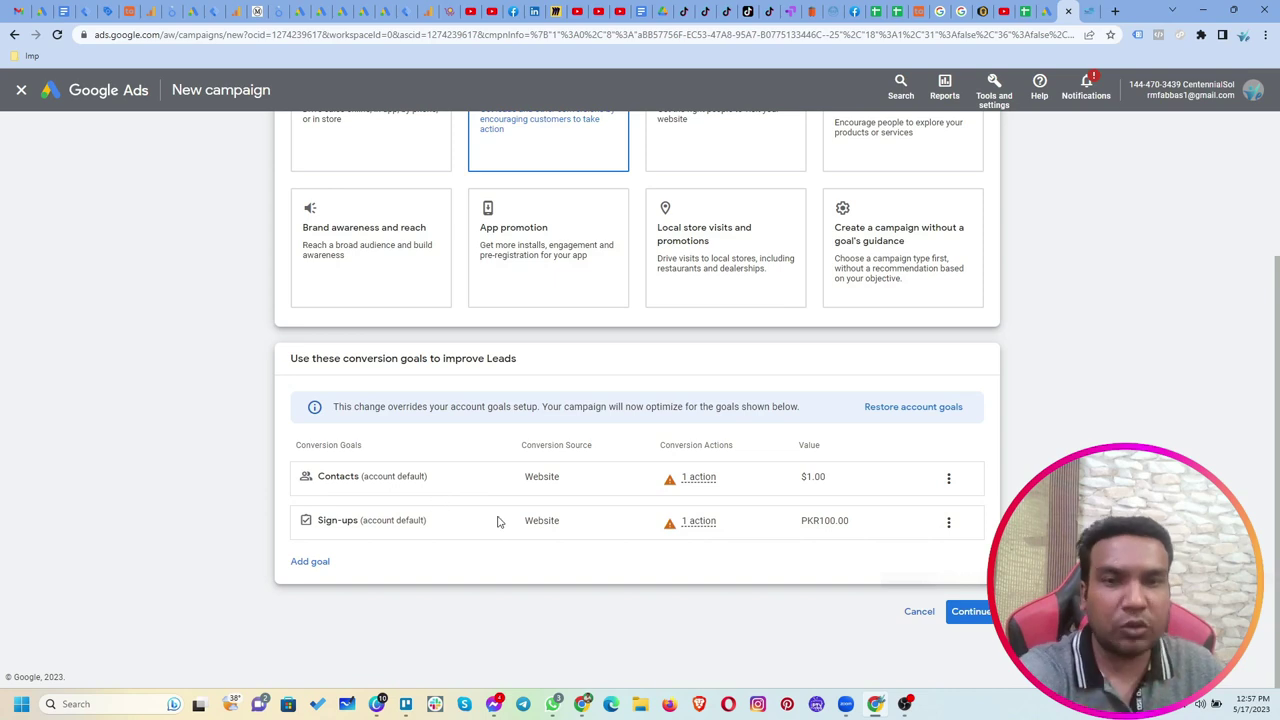
pyautogui.click(966, 620)
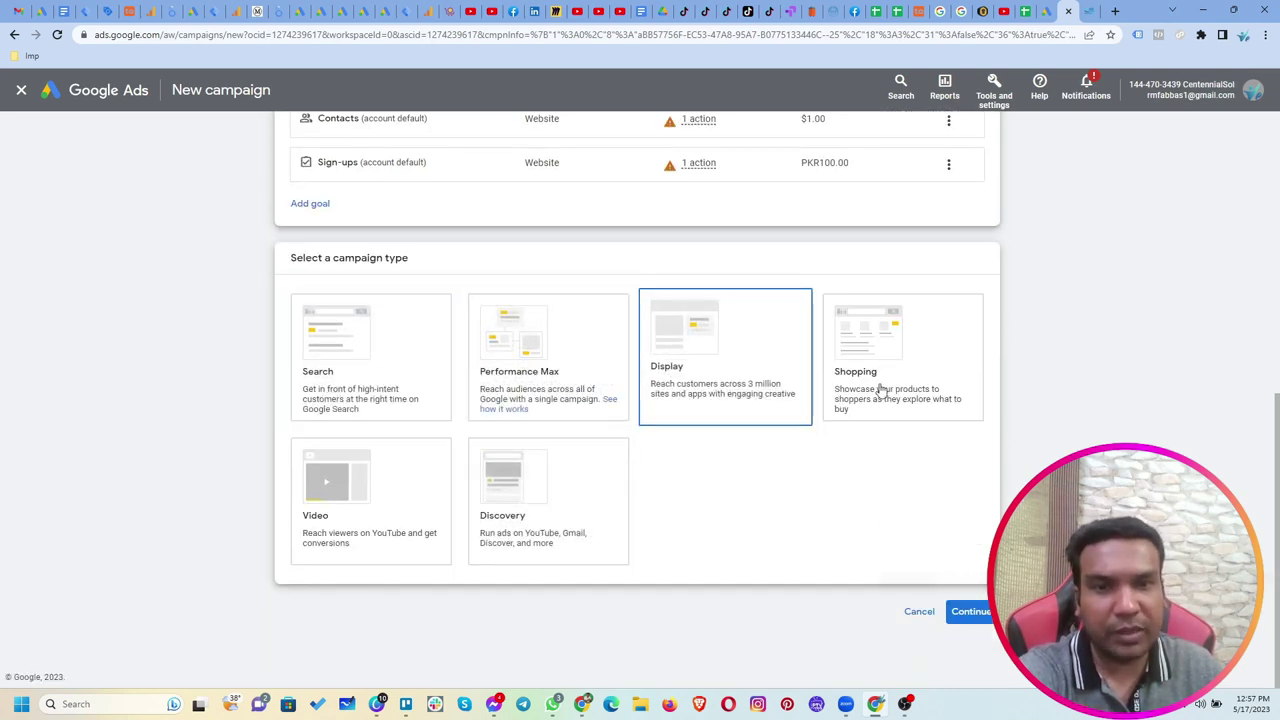
# Step: Switch the campaign objective to Website traffic and review its conversion goals
pyautogui.scroll(3, 738, 447)
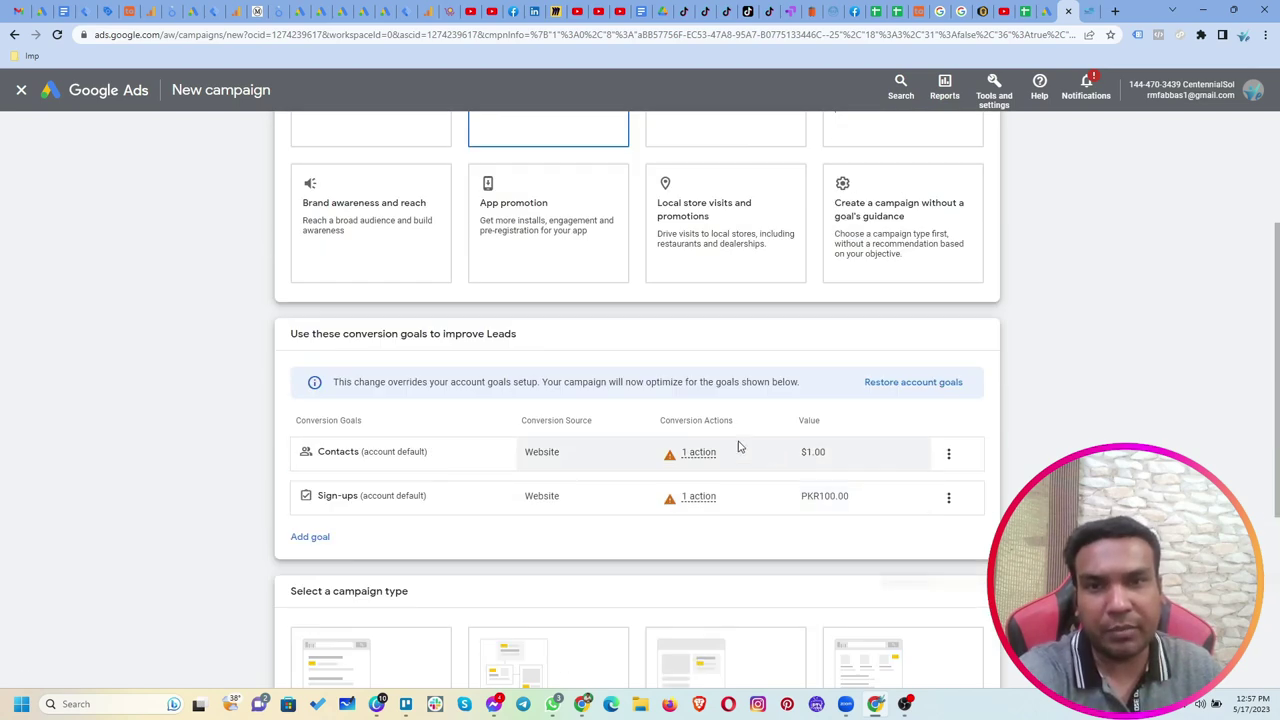
pyautogui.scroll(1, 697, 140)
pyautogui.click(703, 142)
pyautogui.scroll(-2, 703, 142)
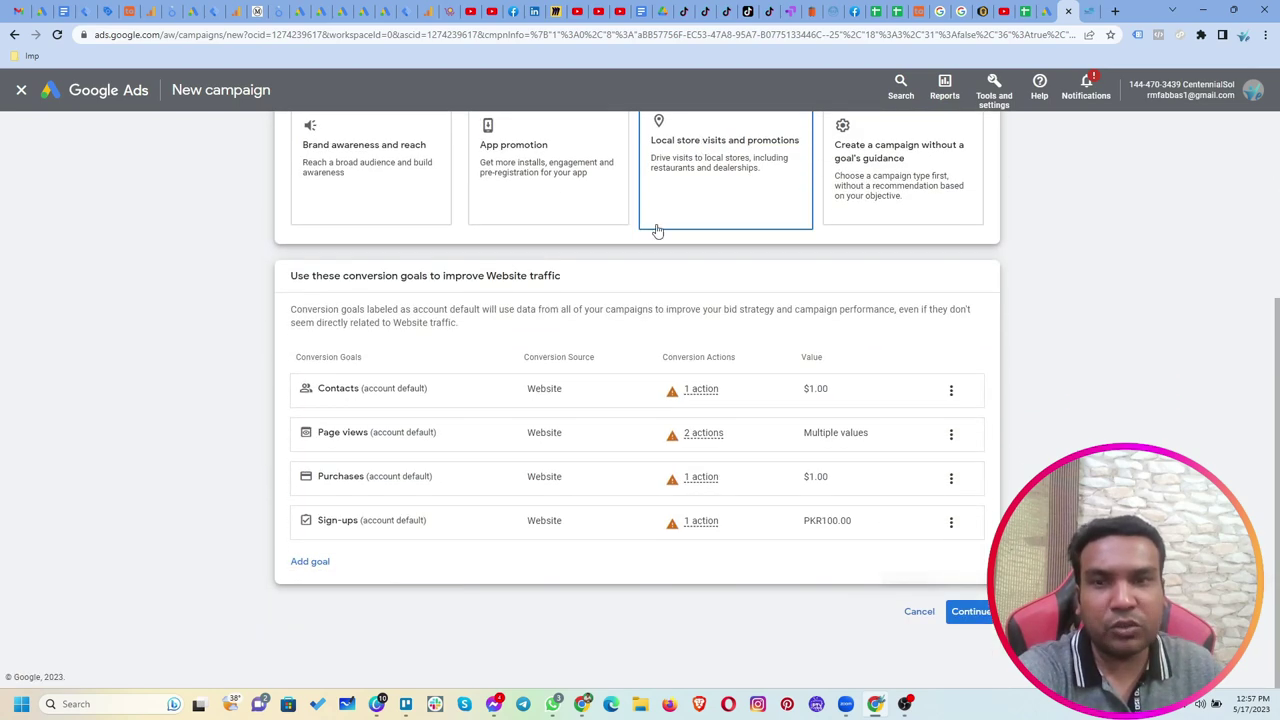
# Step: Remove the Sign-ups, Purchases and Contacts goals from the Website traffic objective and continue to its campaign types
pyautogui.click(951, 522)
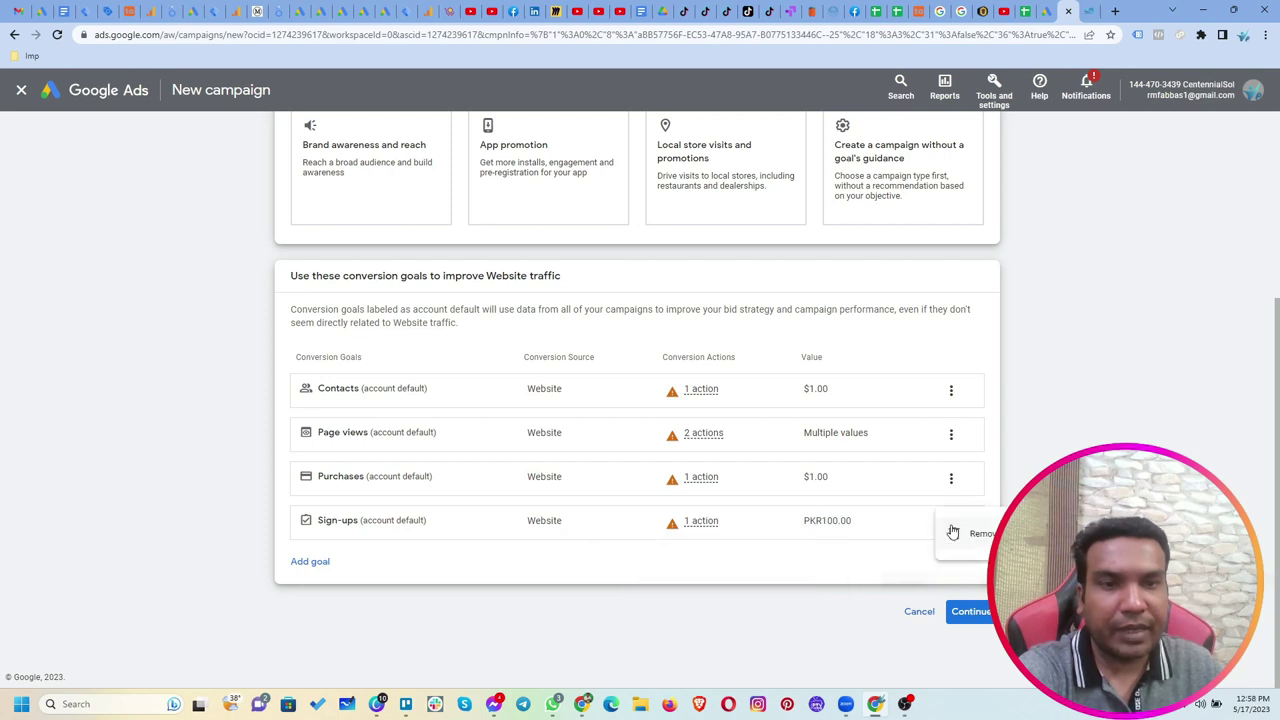
pyautogui.click(955, 532)
pyautogui.click(770, 420)
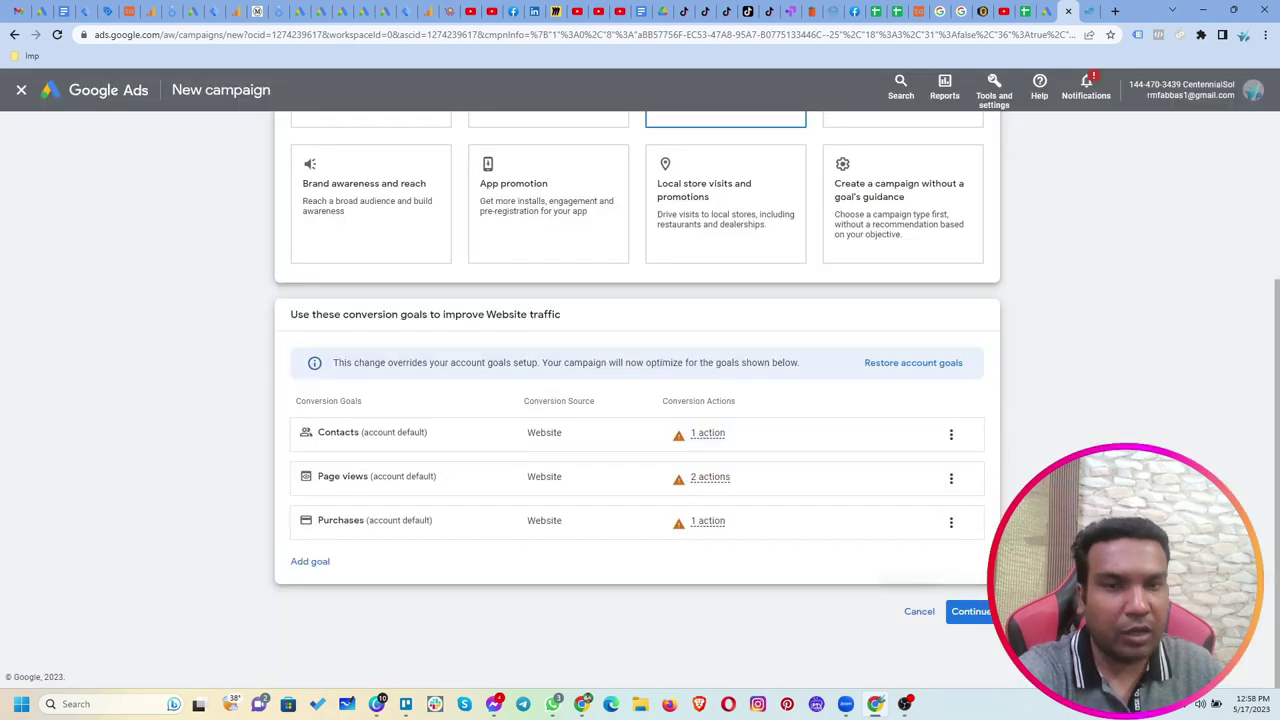
pyautogui.click(951, 524)
pyautogui.click(962, 531)
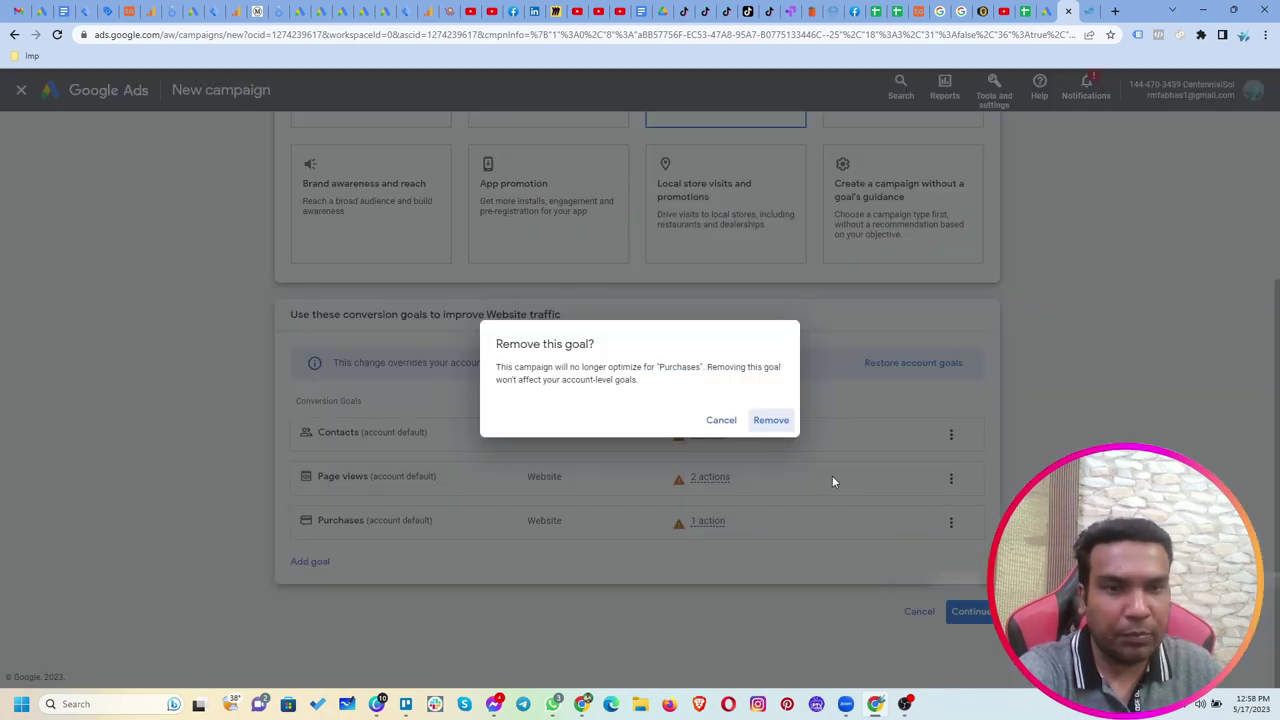
pyautogui.click(770, 420)
pyautogui.click(951, 484)
pyautogui.click(964, 489)
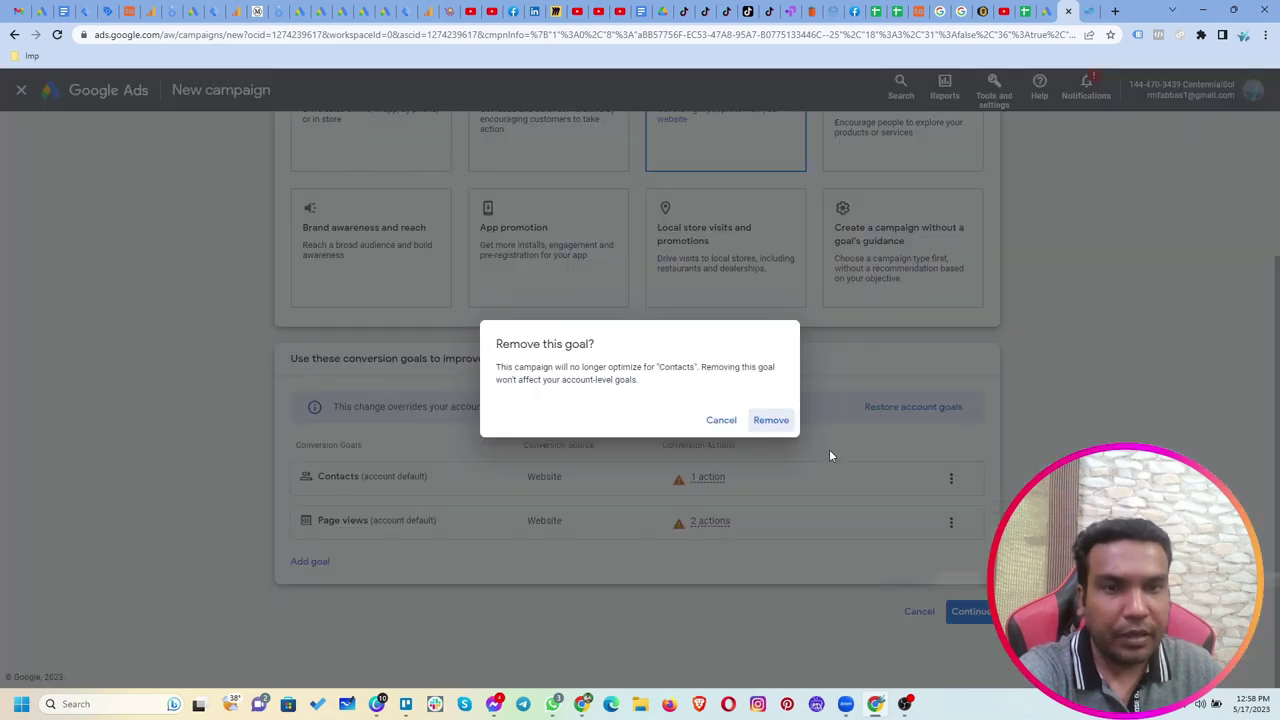
pyautogui.click(771, 420)
pyautogui.click(972, 613)
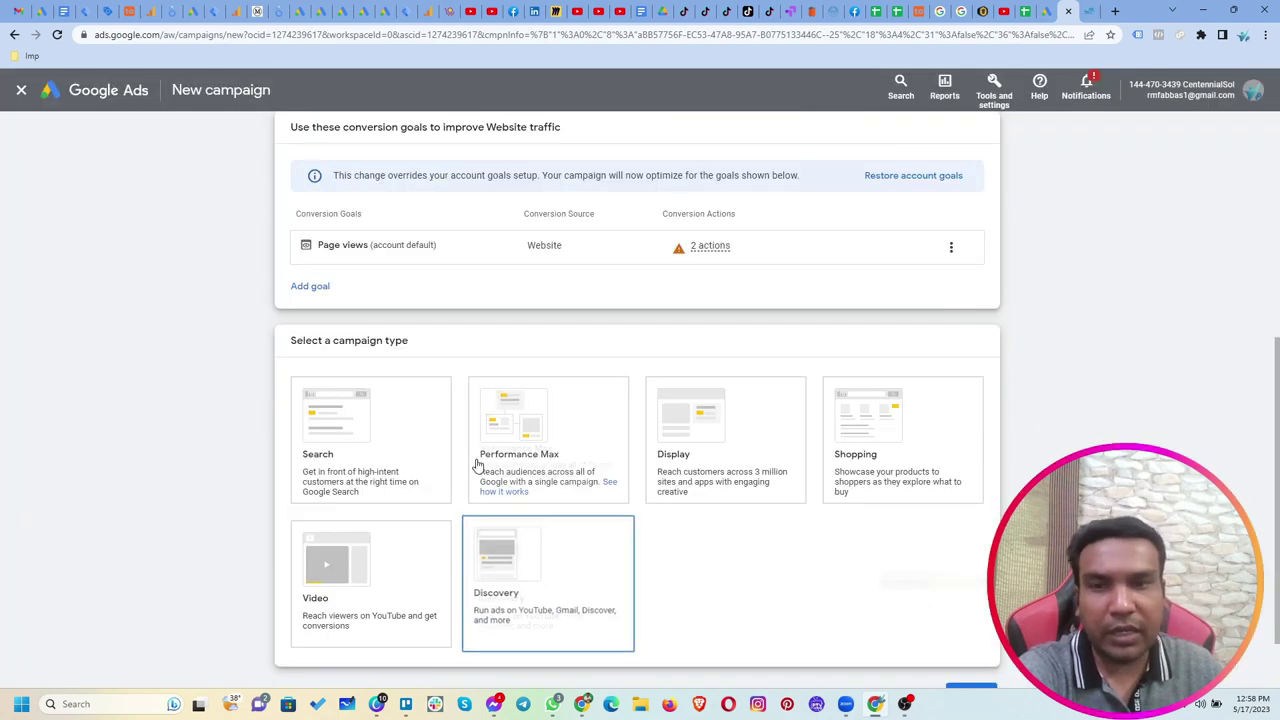
# Step: Switch the campaign objective to Product and brand consideration and review its campaign type and subtype options
pyautogui.scroll(4, 800, 400)
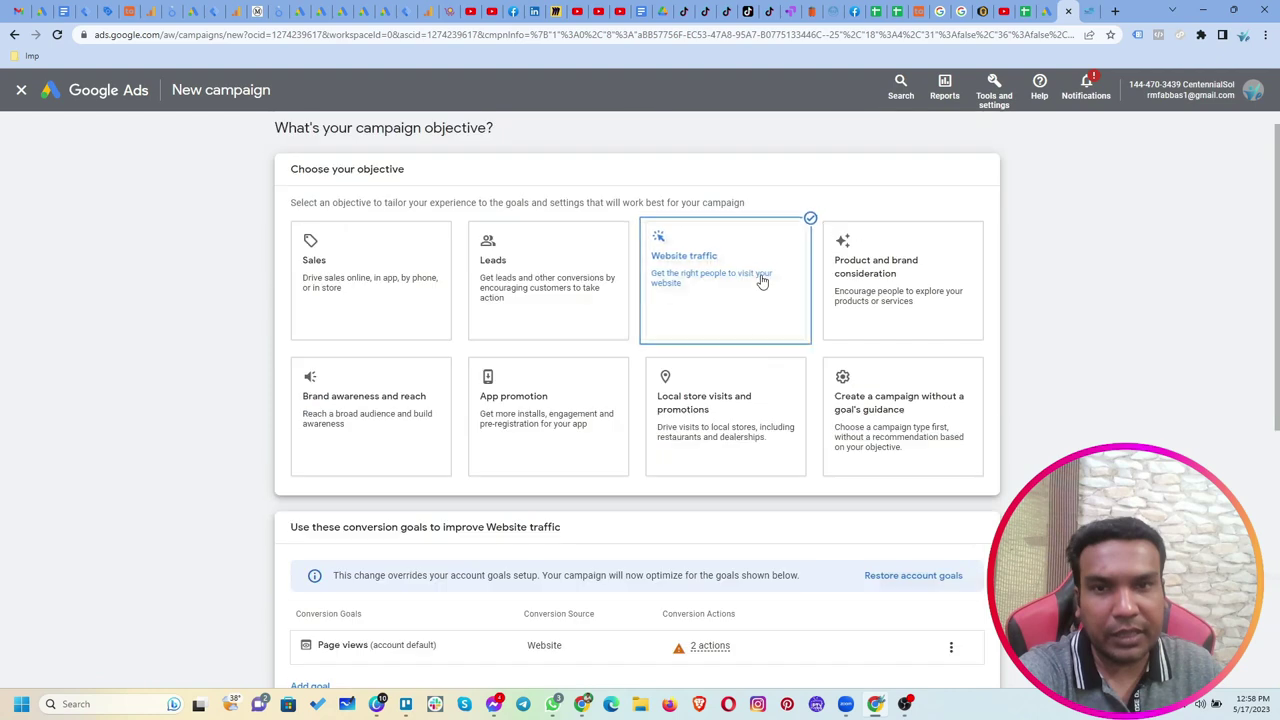
pyautogui.click(880, 292)
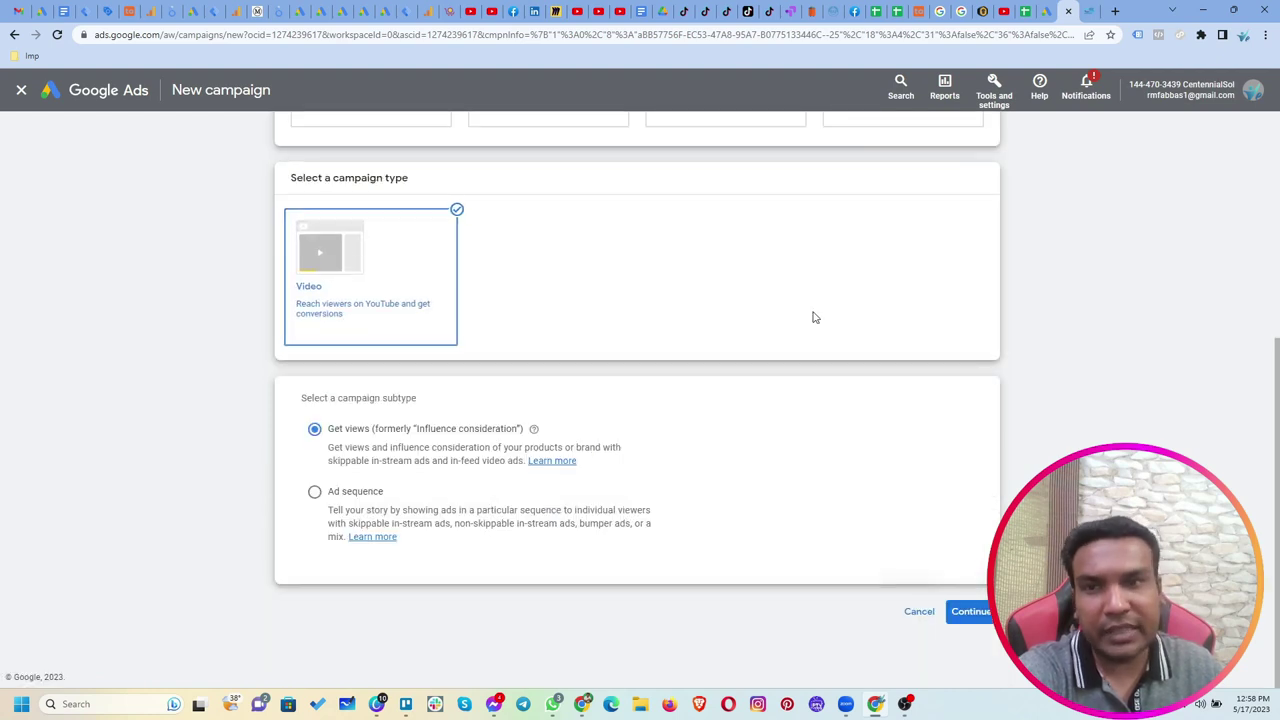
pyautogui.scroll(3, 820, 310)
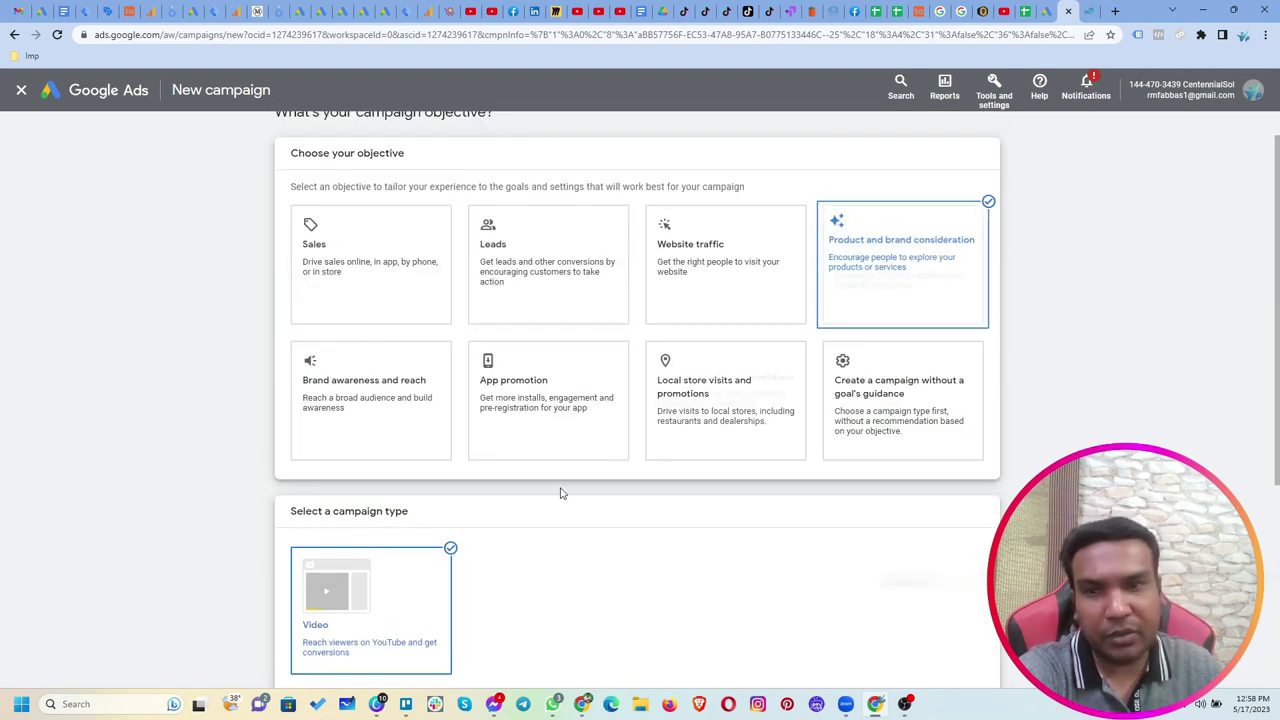
pyautogui.scroll(-2, 530, 470)
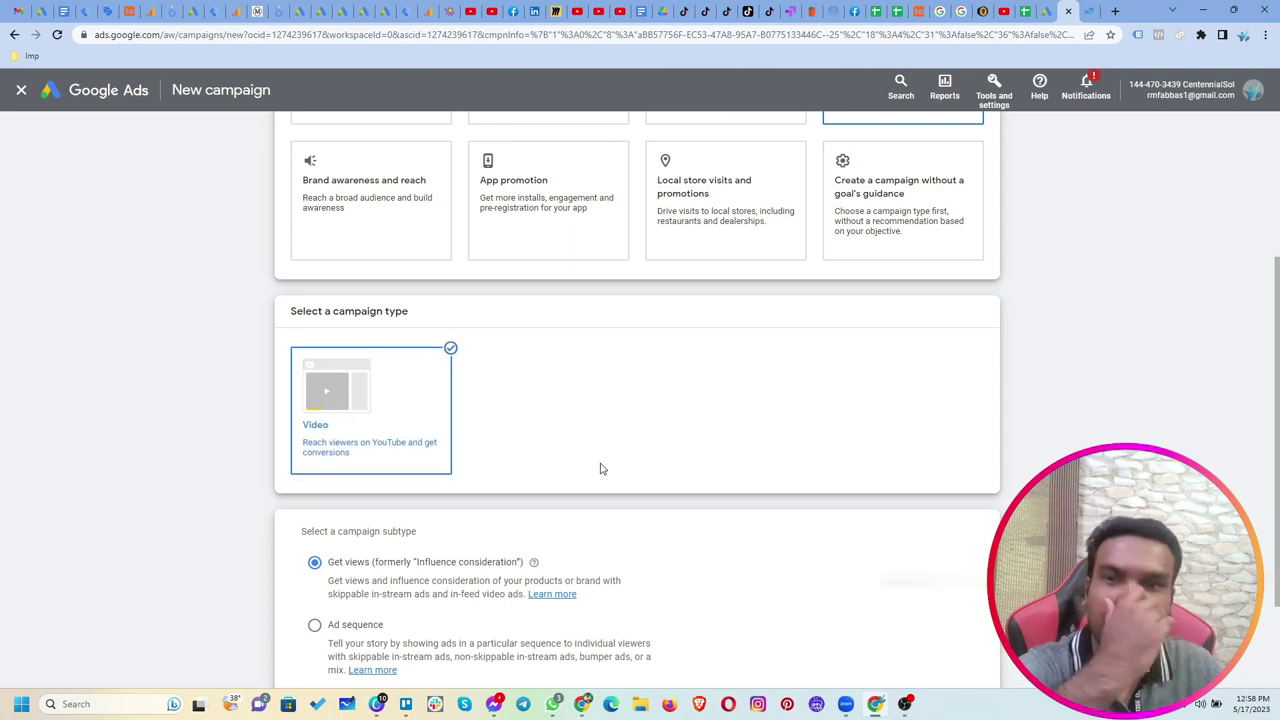
pyautogui.scroll(-2, 590, 398)
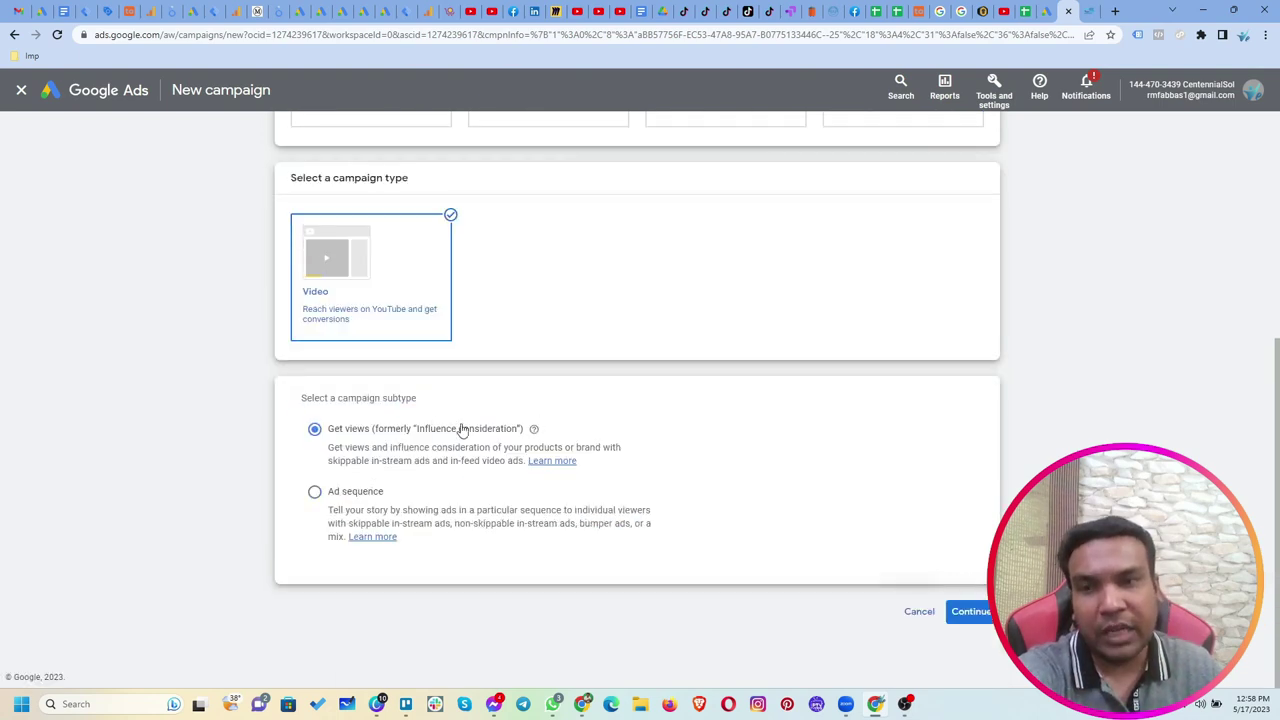
pyautogui.moveTo(340, 440)
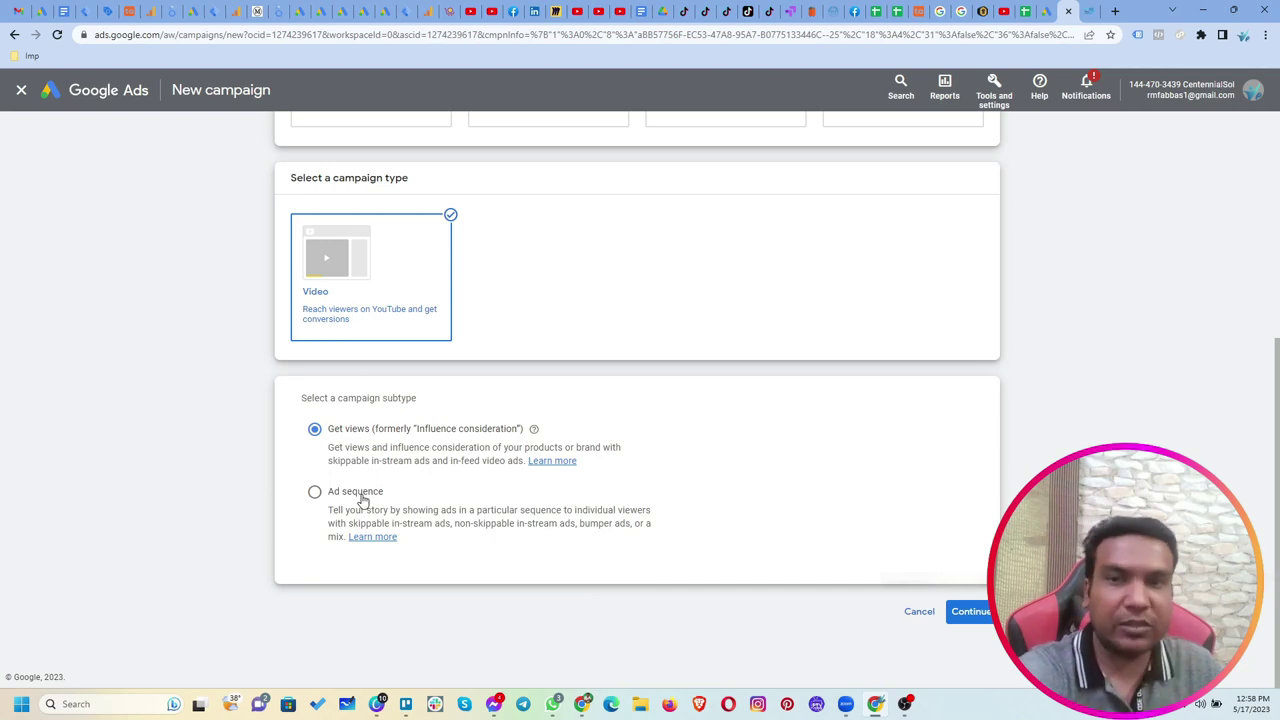
pyautogui.scroll(4, 837, 557)
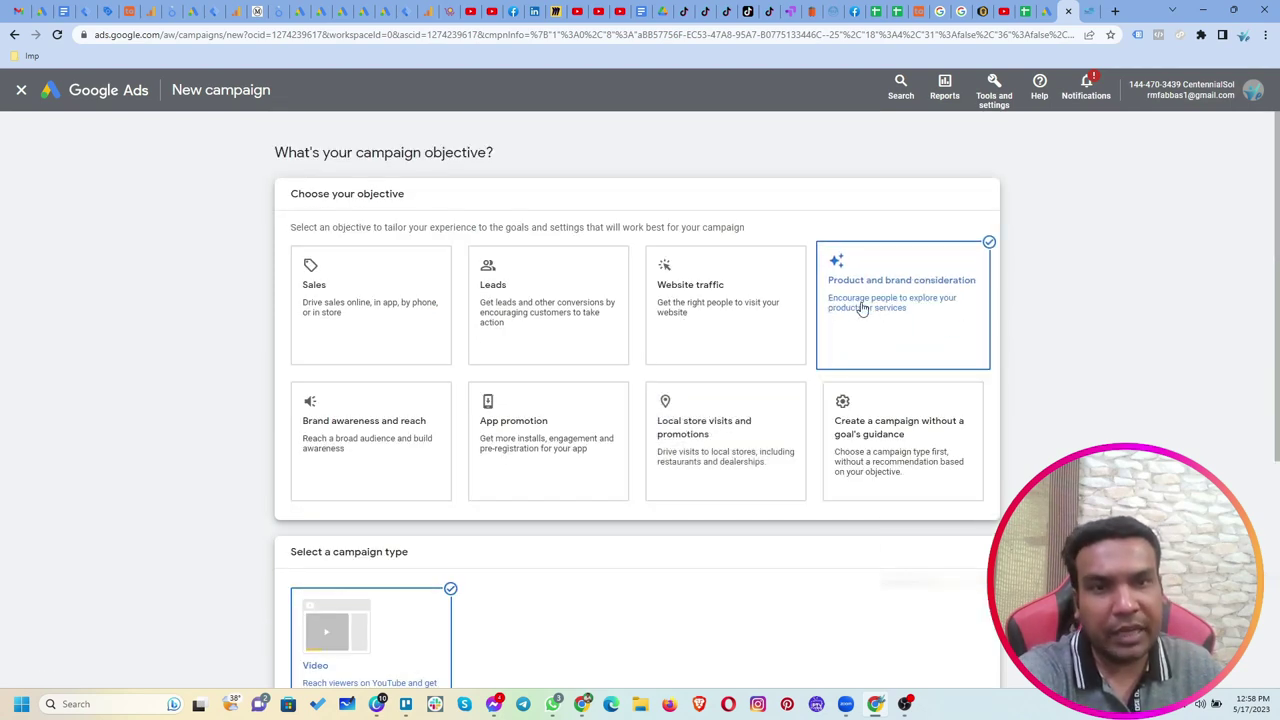
pyautogui.scroll(-4, 858, 404)
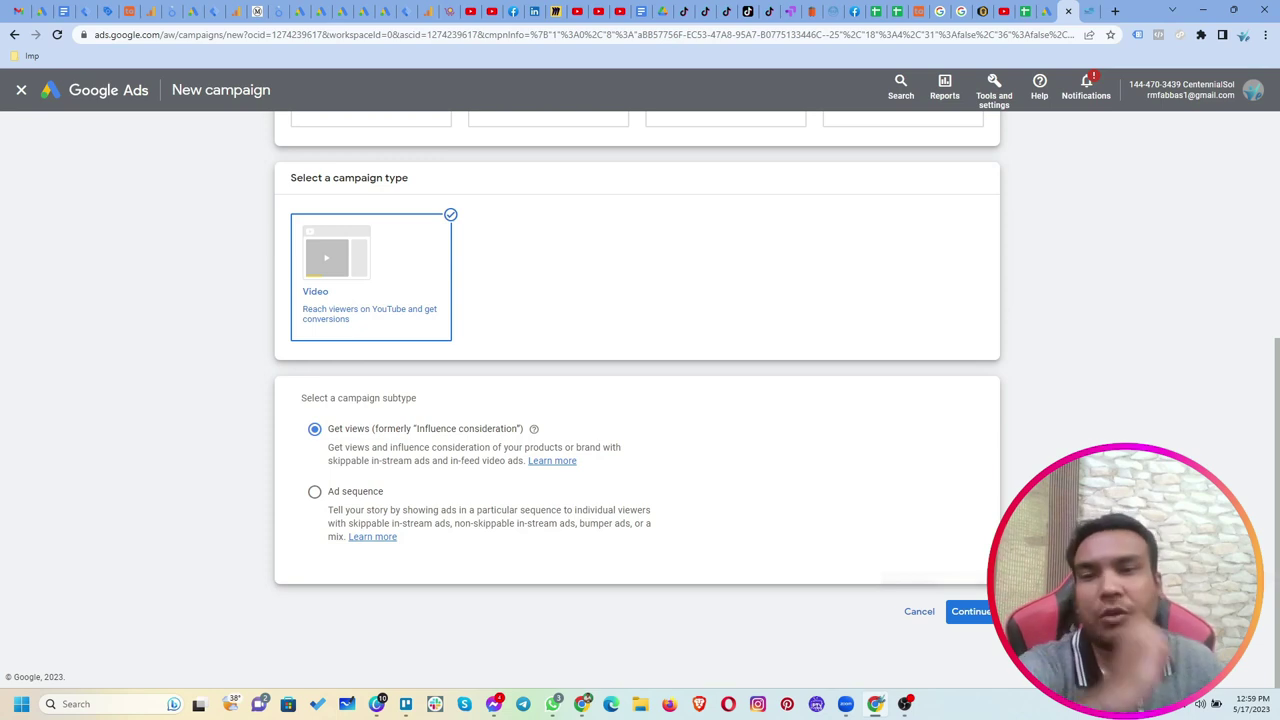
# Step: Select the Ad sequence campaign subtype, and switch the campaign objective to Brand awareness and reach to review its campaign types
pyautogui.click(329, 494)
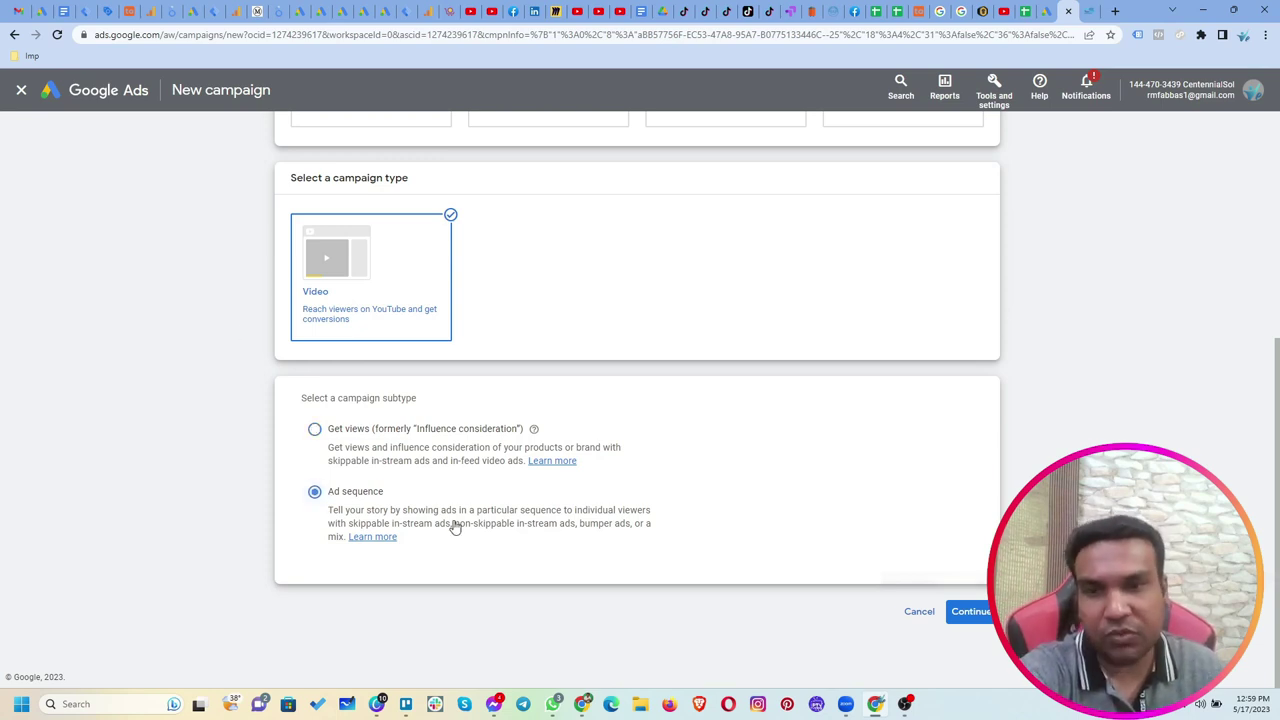
pyautogui.scroll(3, 509, 540)
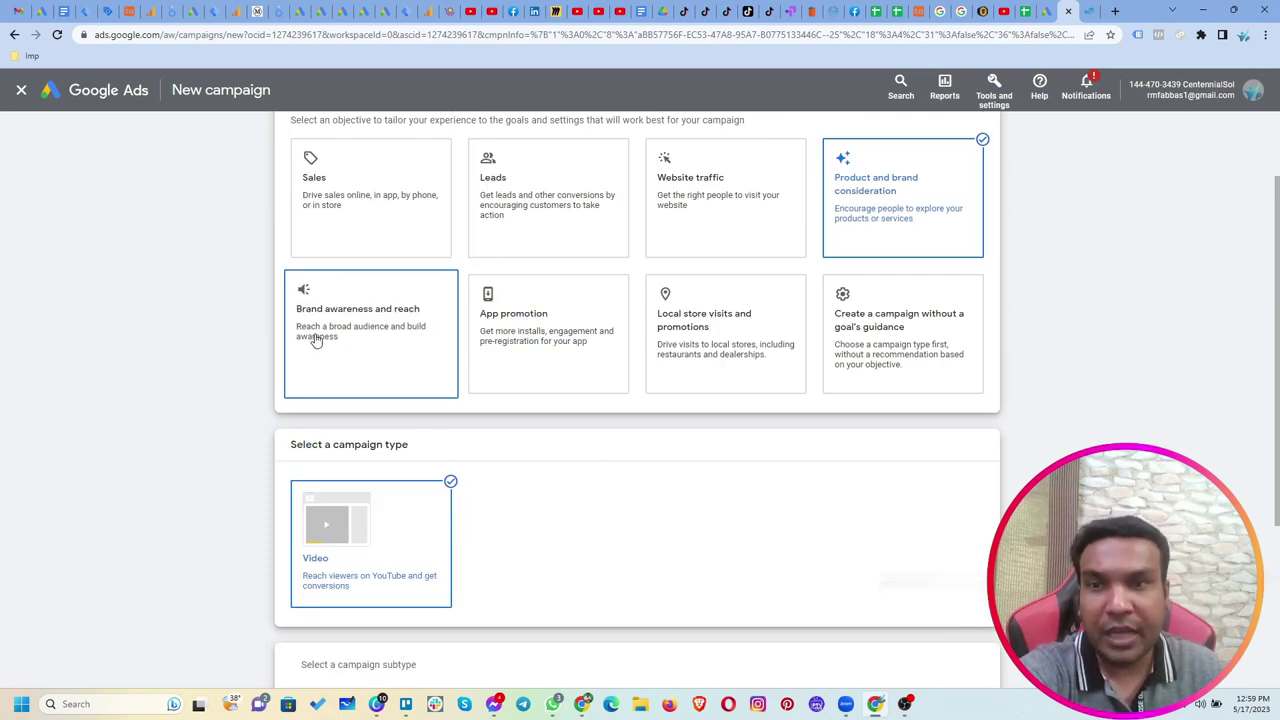
pyautogui.click(364, 345)
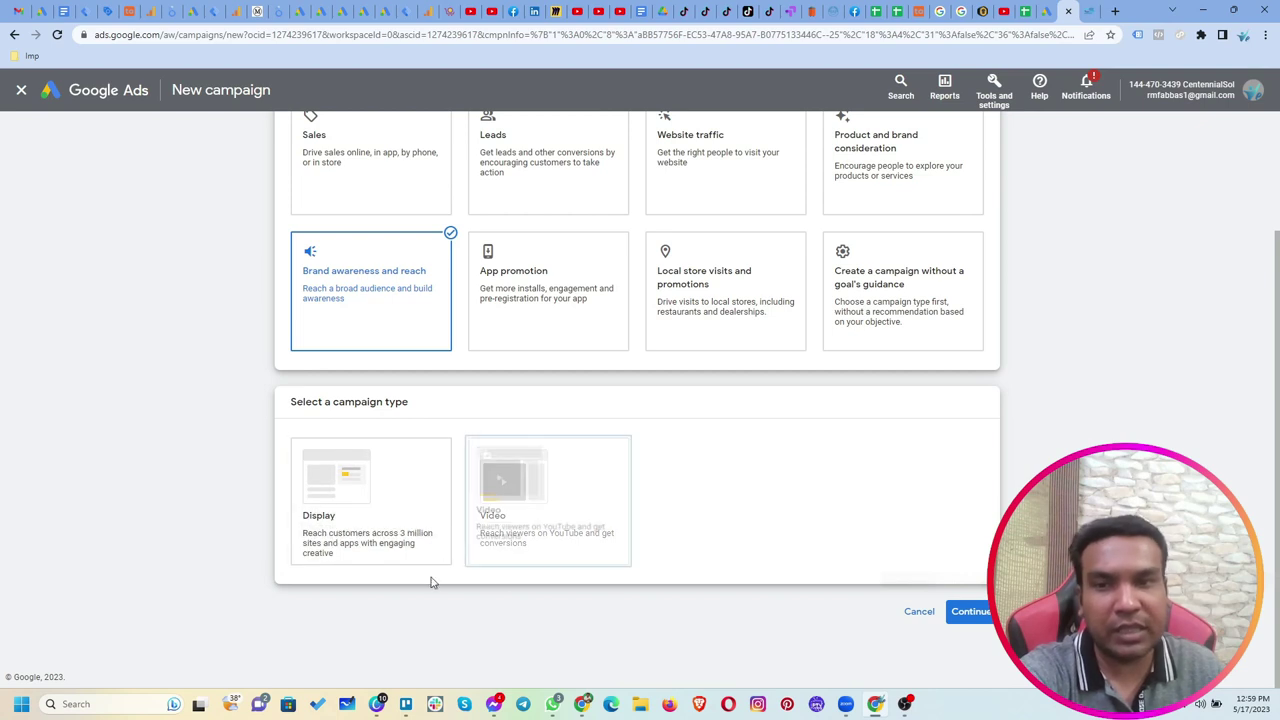
# Step: Review the campaign types offered by the App promotion objective and by the Local store visits and promotions objective, selecting each in turn
pyautogui.click(497, 318)
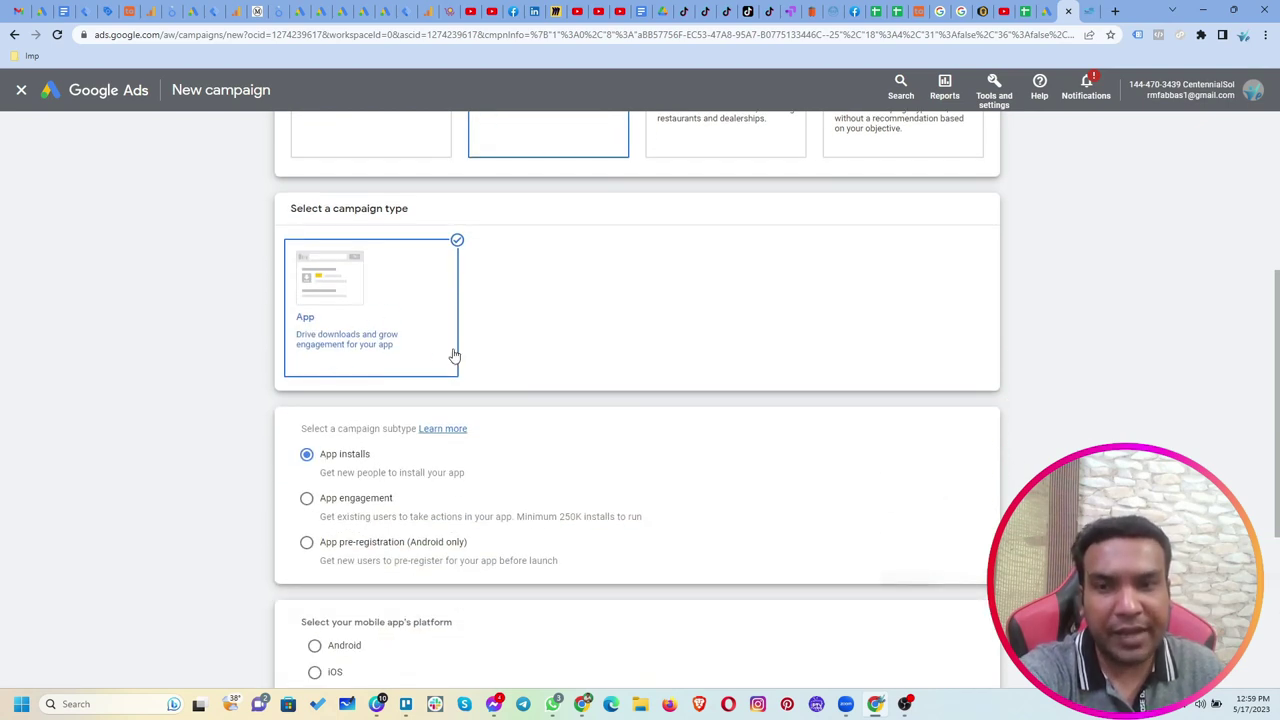
pyautogui.scroll(2, 600, 358)
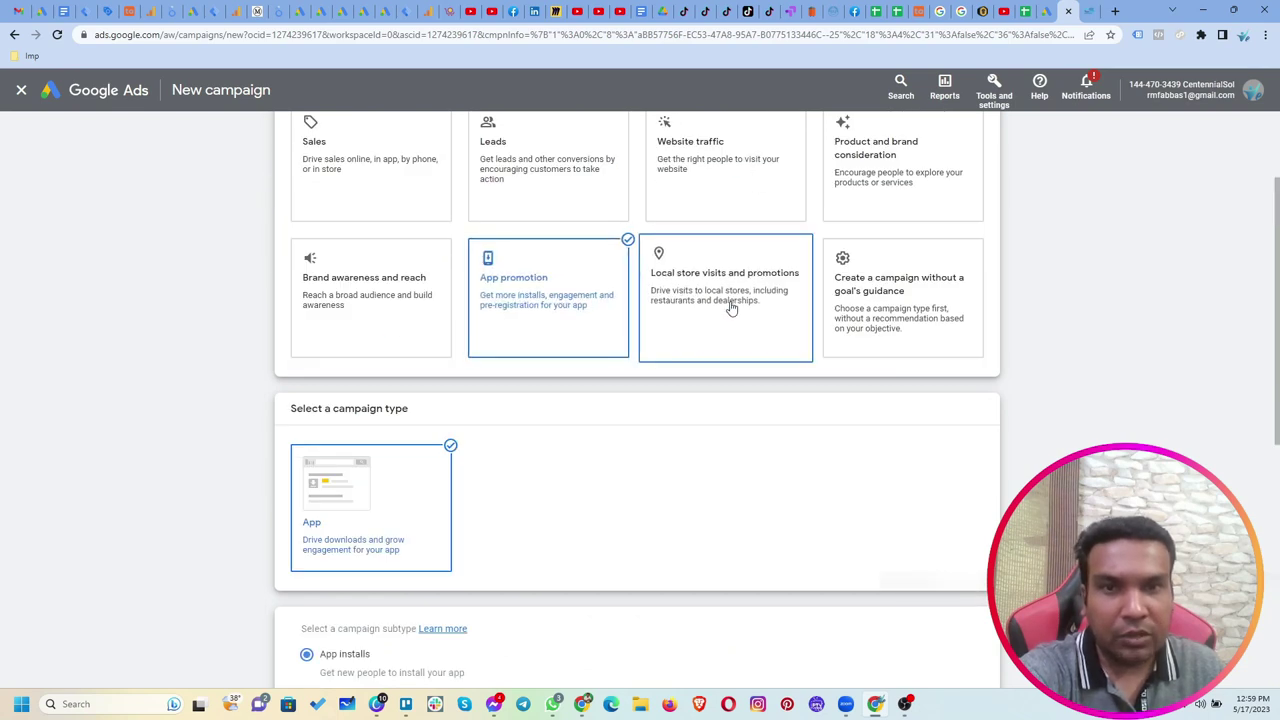
pyautogui.click(731, 309)
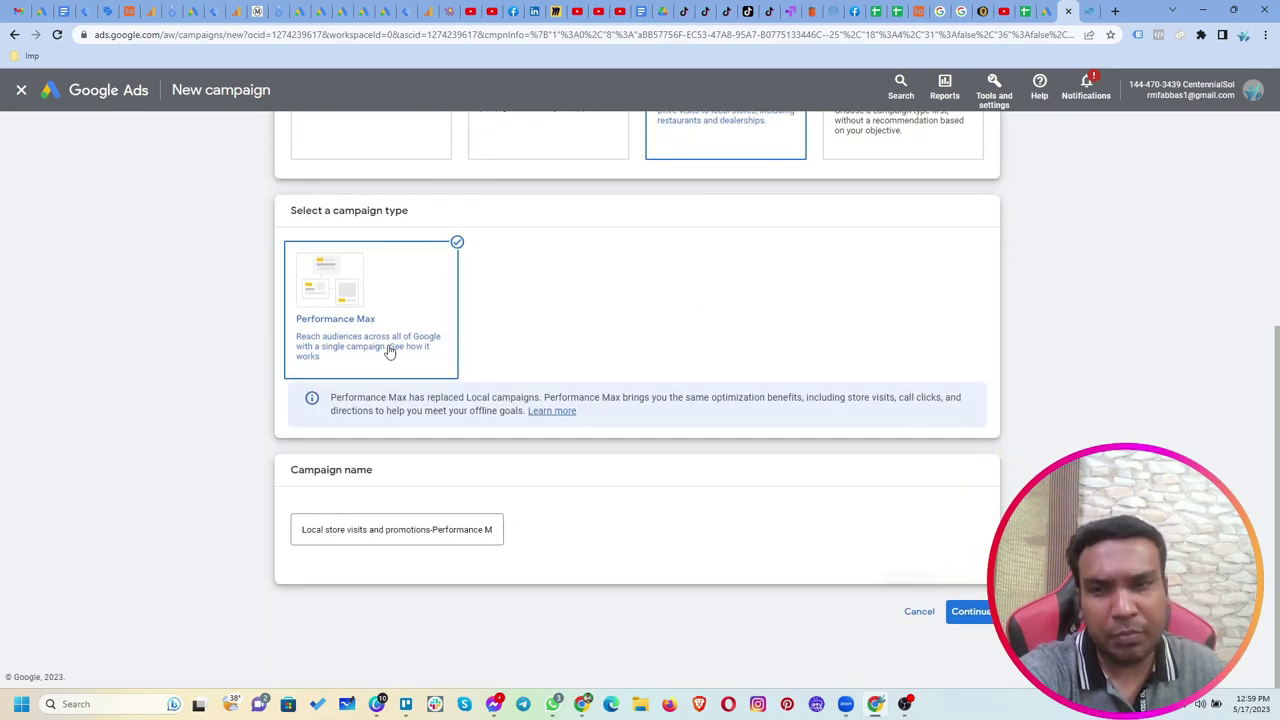
pyautogui.scroll(1, 716, 352)
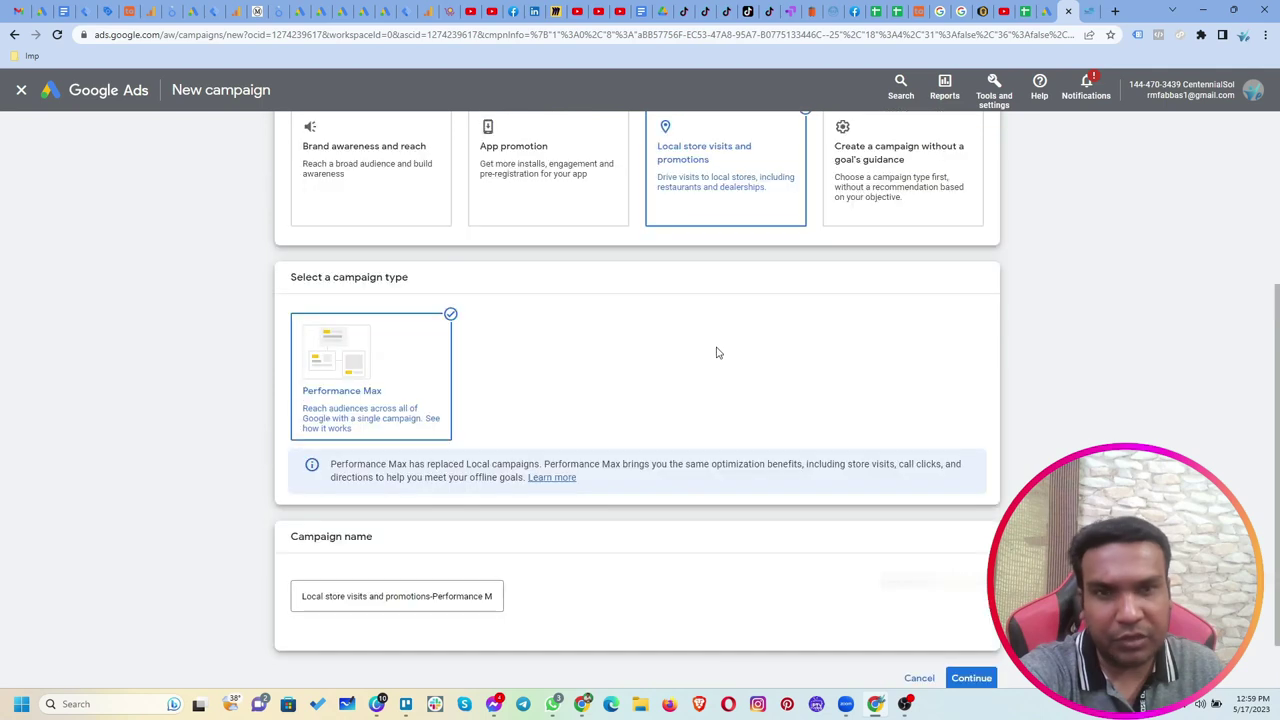
# Step: Switch the campaign objective to Create a campaign without a goal's guidance and review its campaign types
pyautogui.click(886, 198)
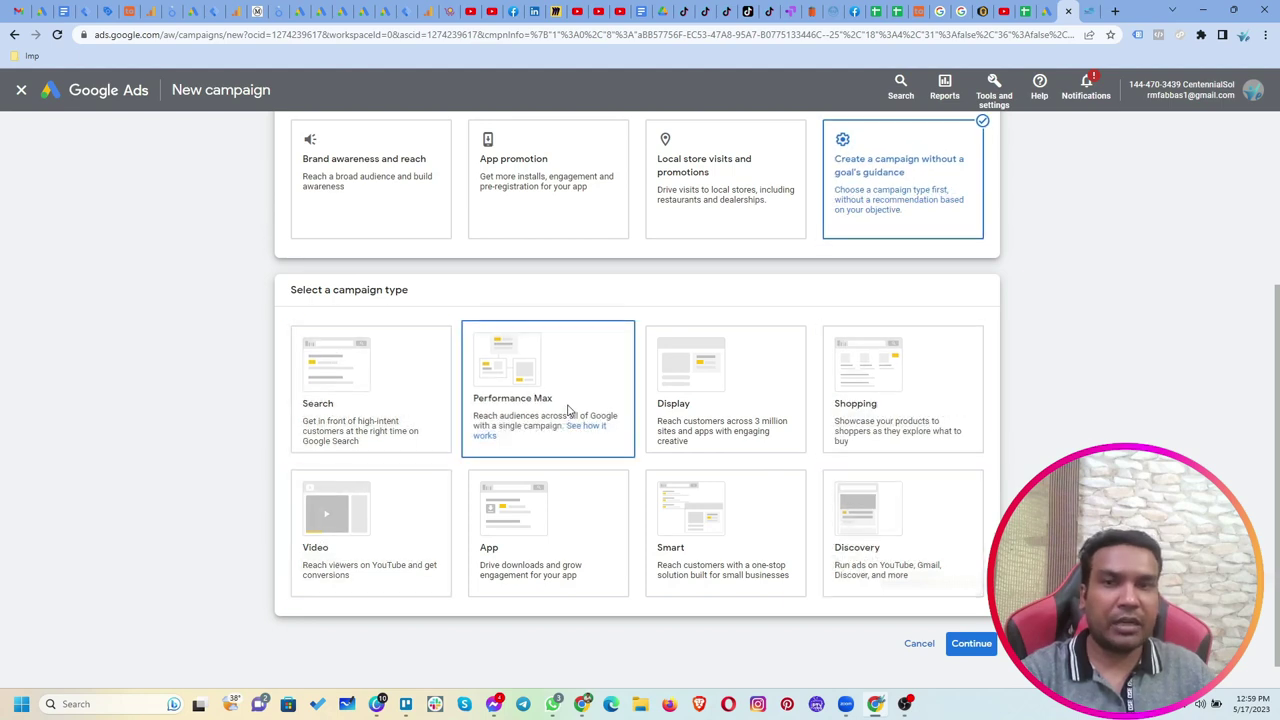
pyautogui.scroll(2, 568, 410)
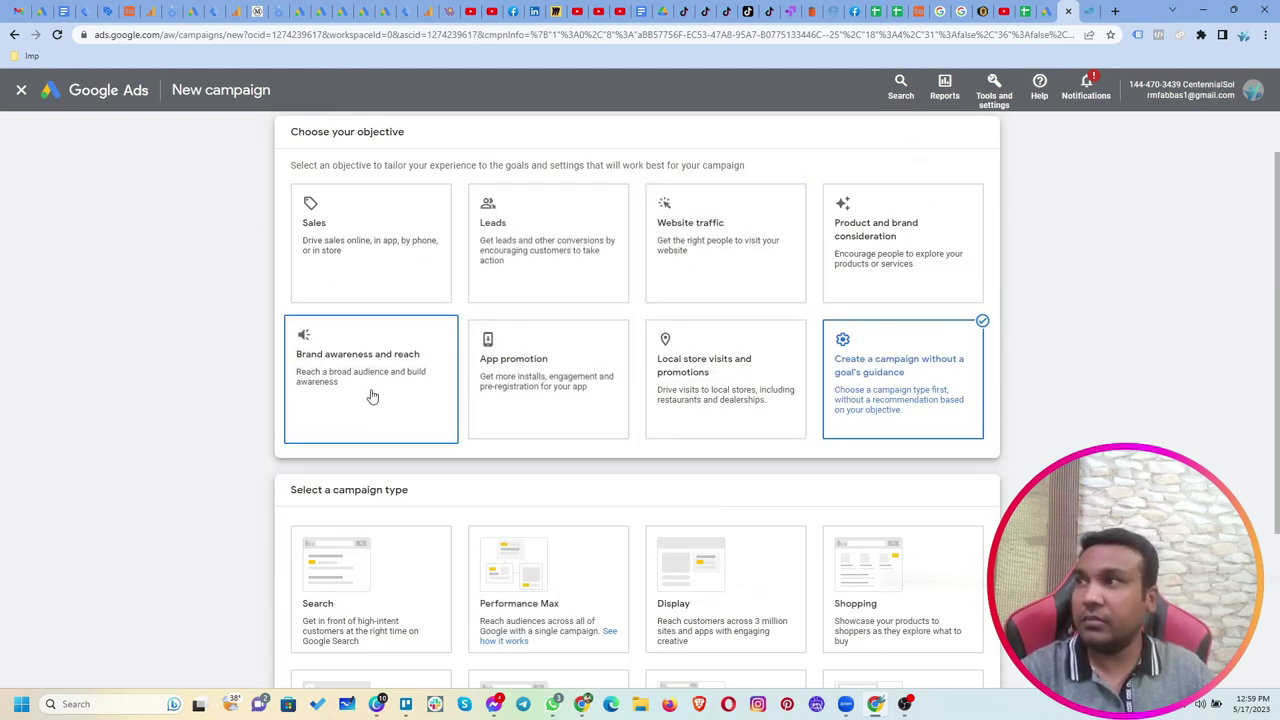
pyautogui.scroll(-2, 700, 480)
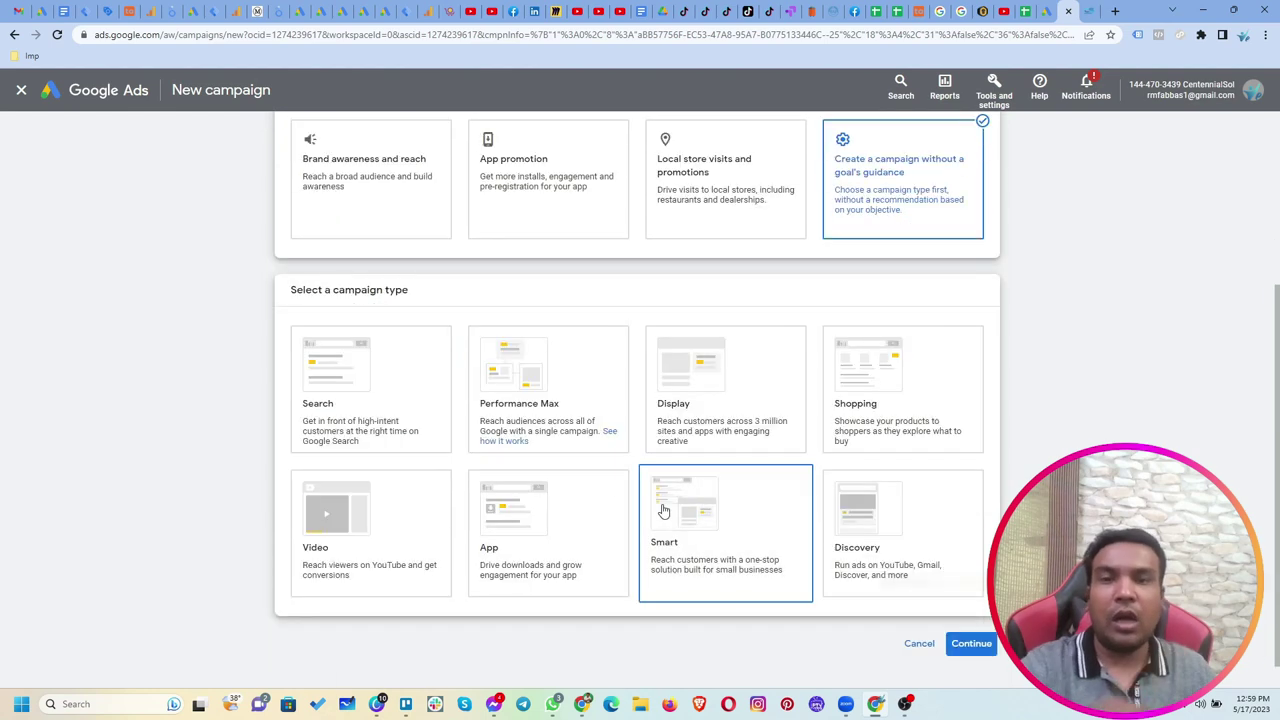
pyautogui.scroll(3, 551, 420)
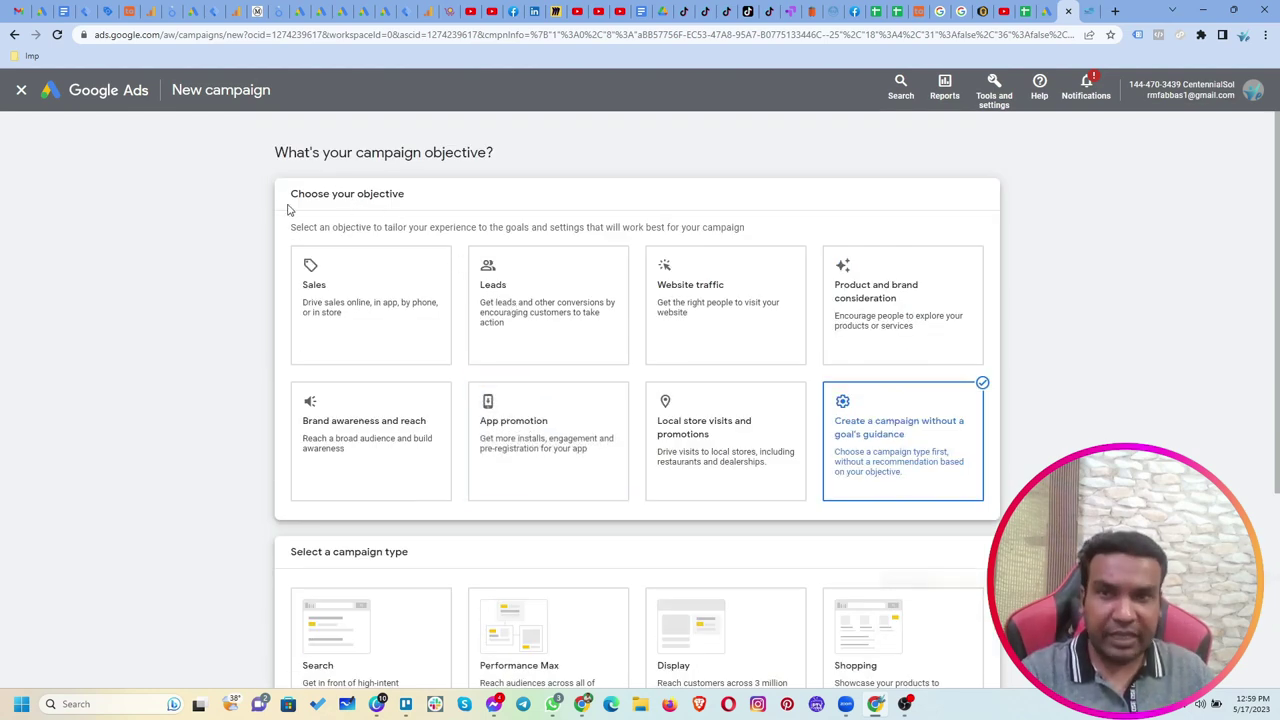
# Step: Highlight the "Choose your objective" heading and the "Select a campaign type" heading to point out the two choices
pyautogui.moveTo(290, 206); pyautogui.dragTo(421, 200)
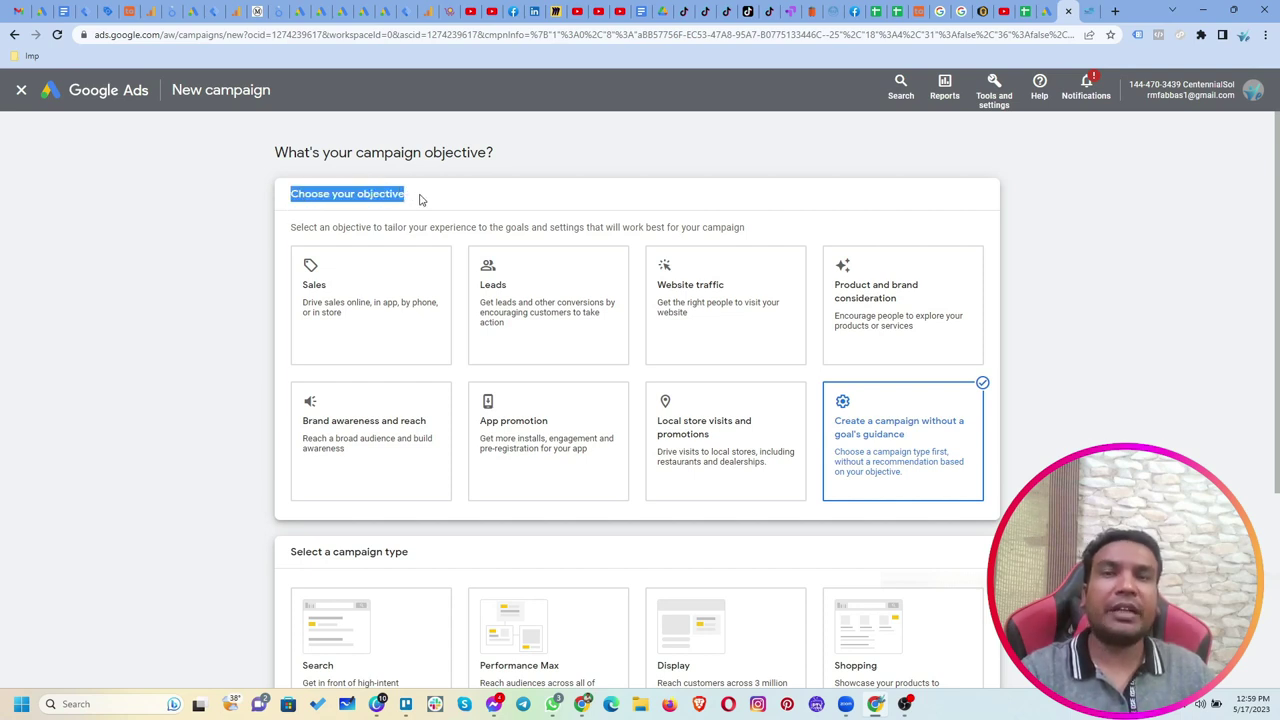
pyautogui.scroll(-3, 420, 203)
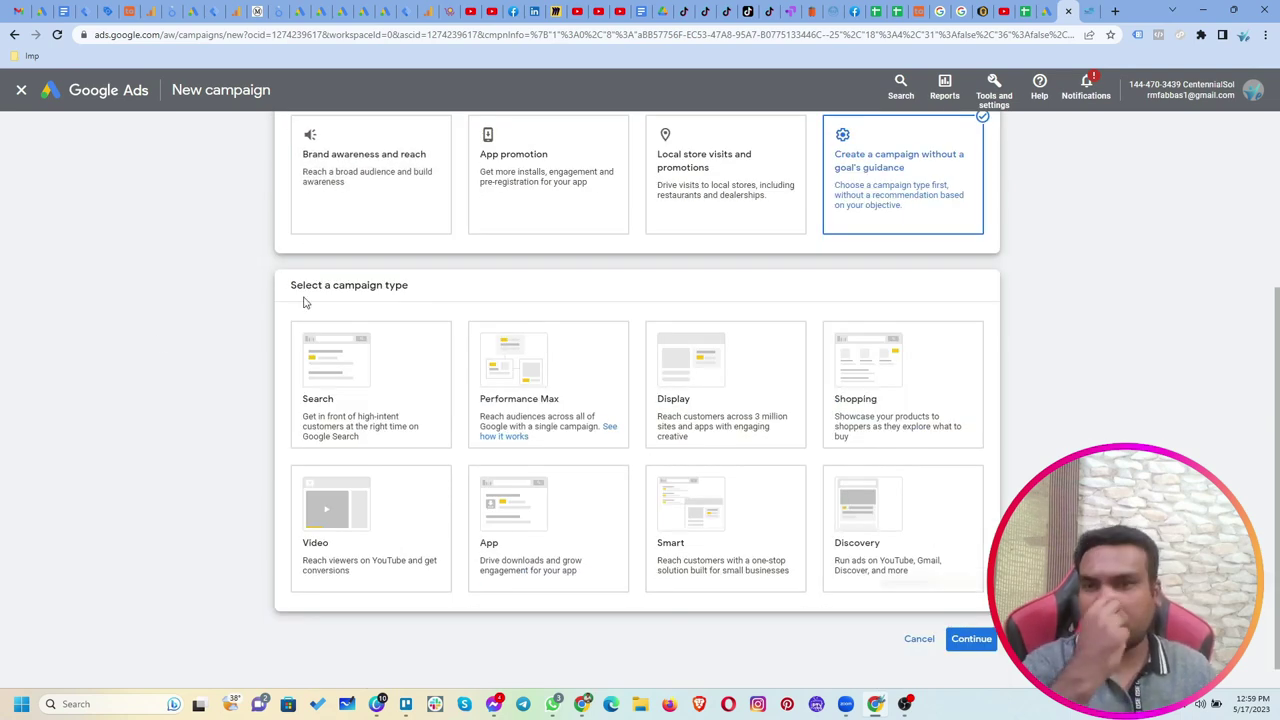
pyautogui.moveTo(290, 288); pyautogui.dragTo(416, 287)
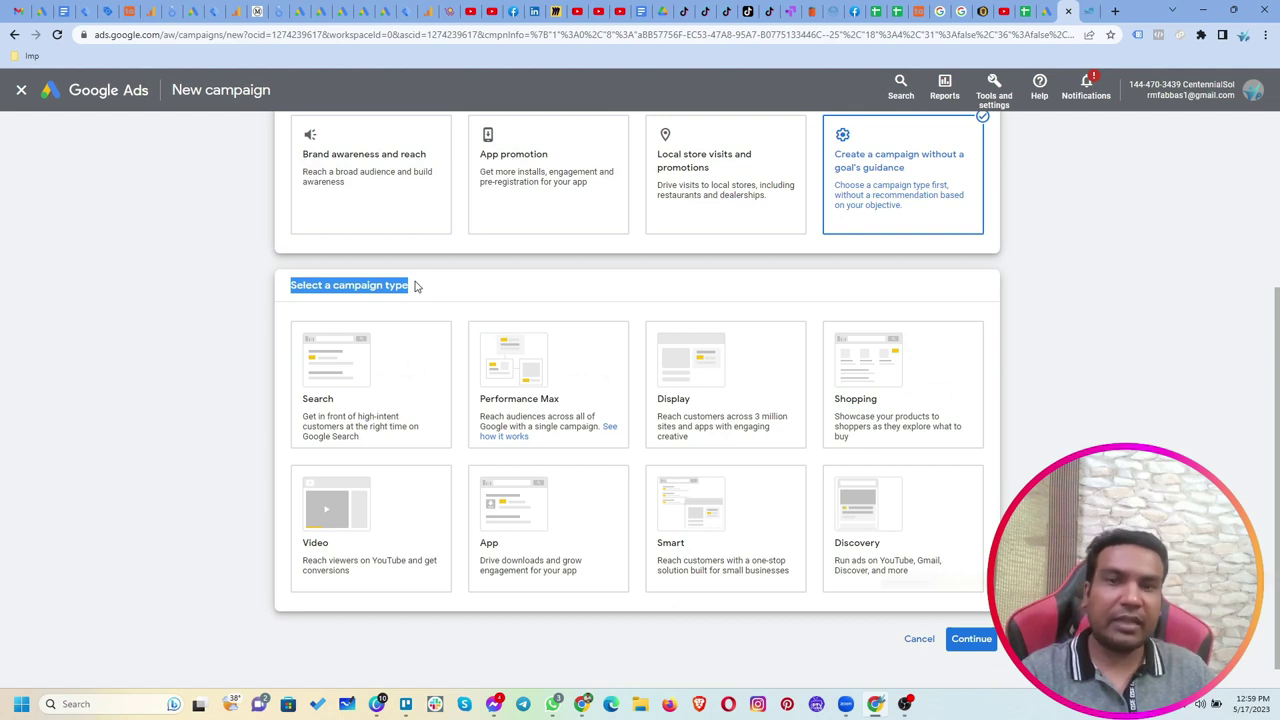